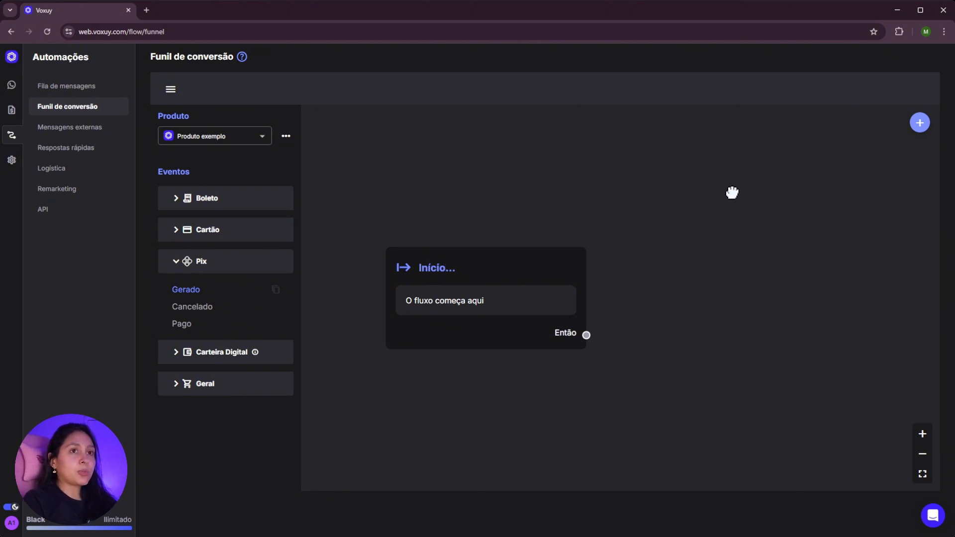
# Add a message block to the Pix Gerado flow and set its reference name to "Saudação"
pyautogui.click(920, 124)
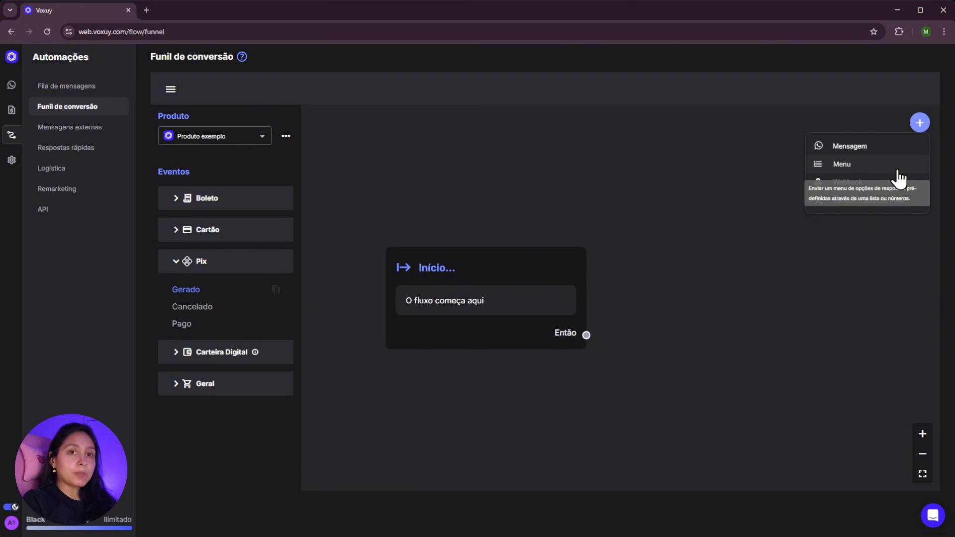
pyautogui.click(854, 145)
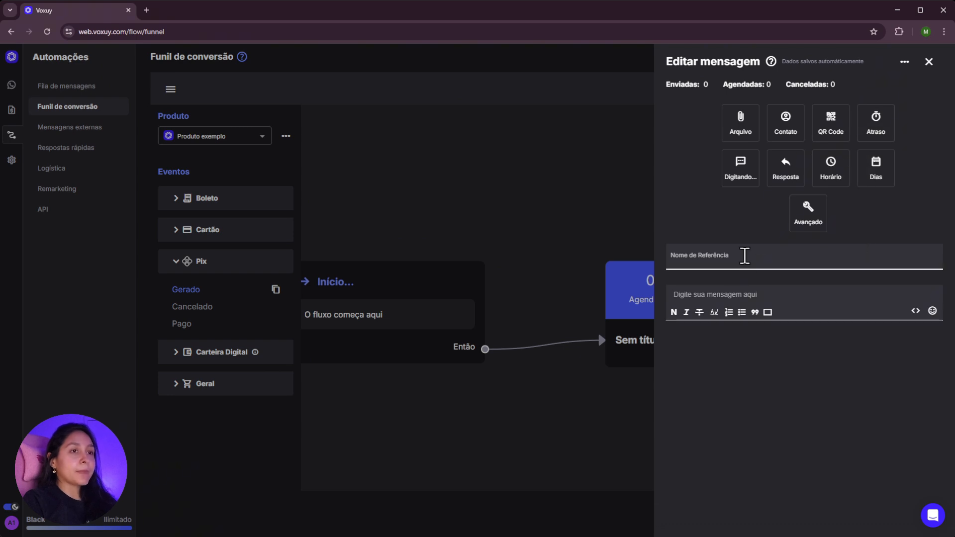
pyautogui.click(672, 259)
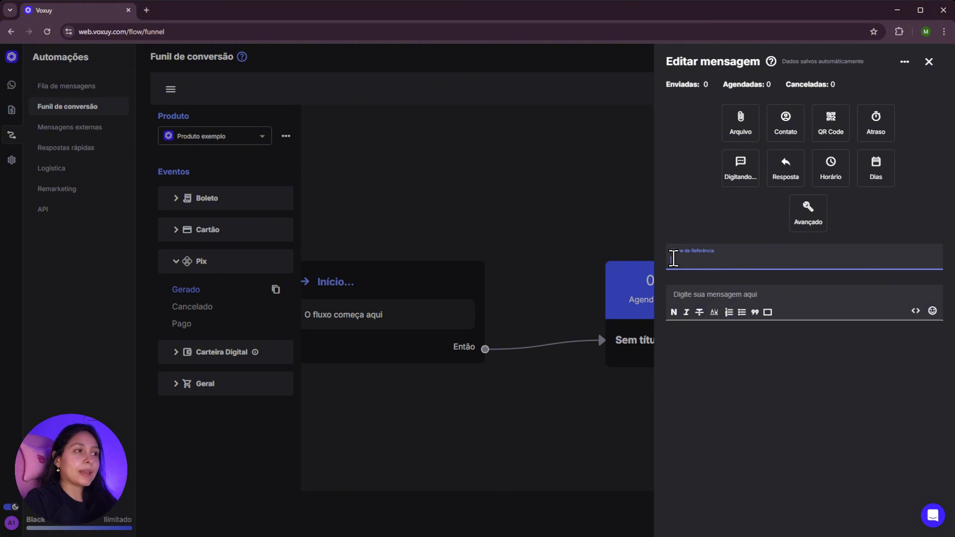
pyautogui.click(762, 293)
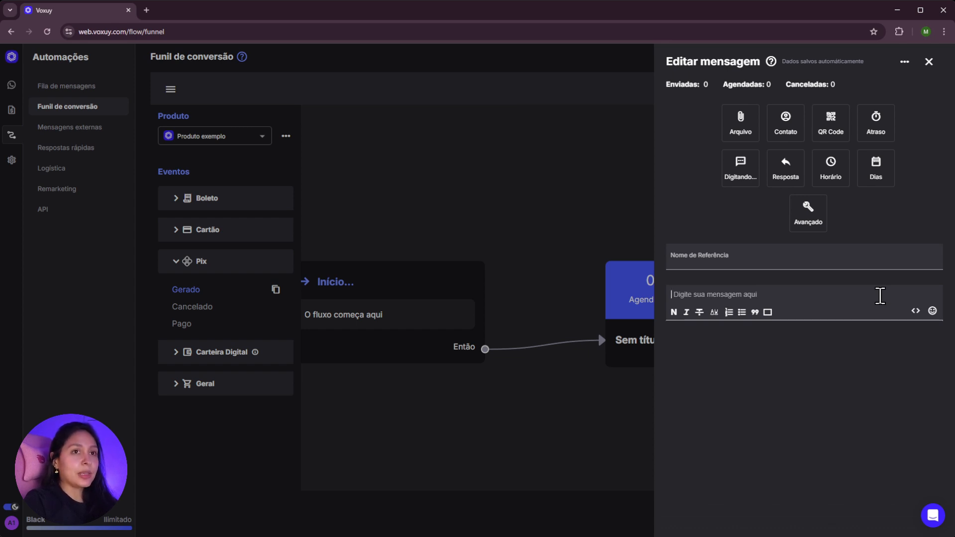
pyautogui.click(879, 256)
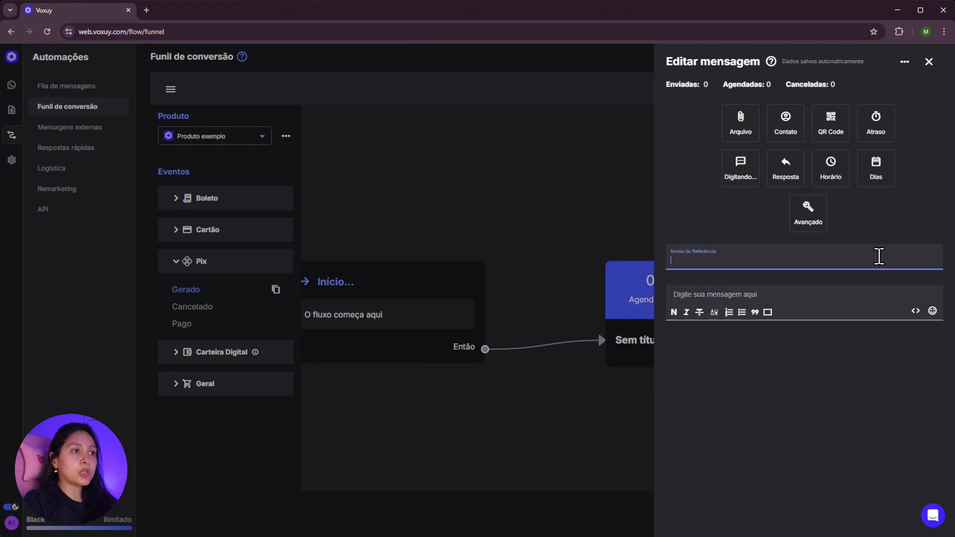
pyautogui.write('Saudação')
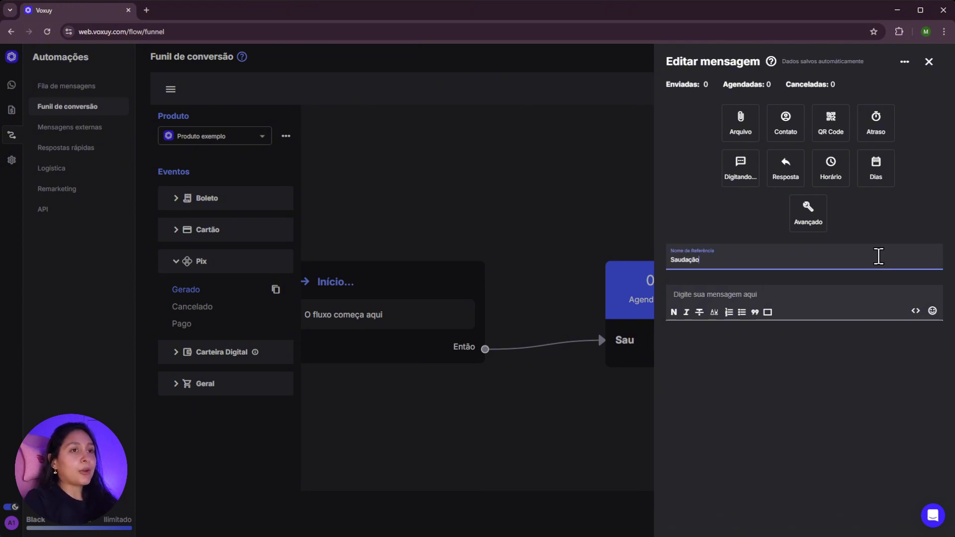
# Enter "Teste" as the message text and format it in bold and italic
pyautogui.click(846, 293)
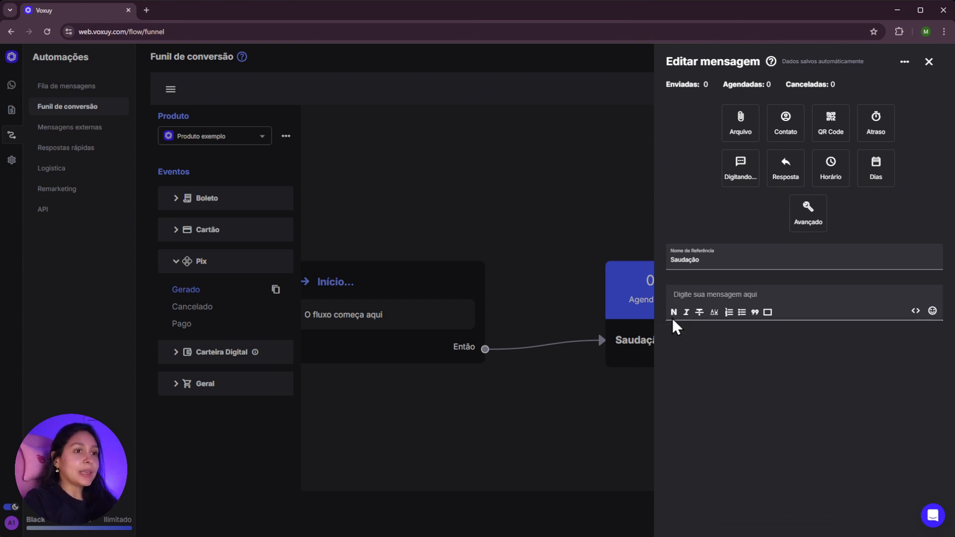
pyautogui.write('Teste')
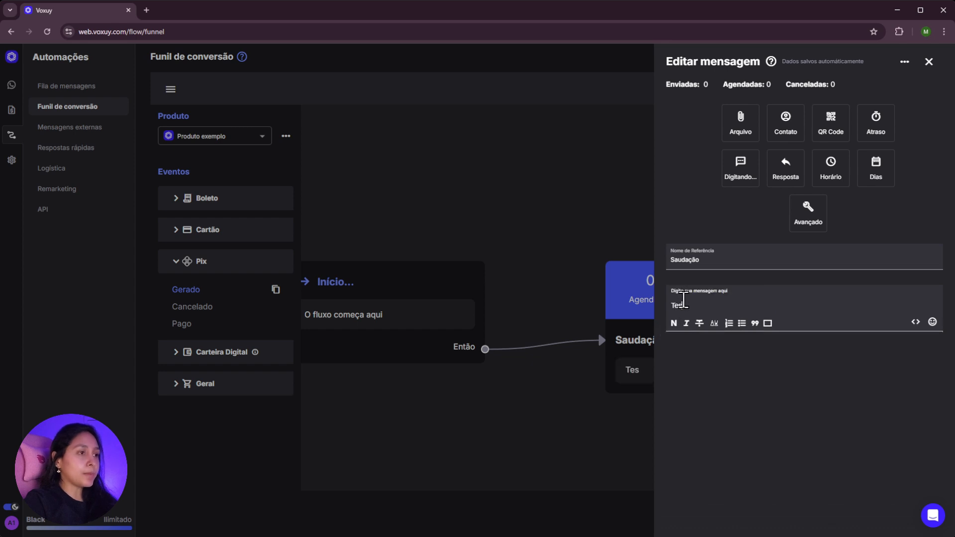
pyautogui.doubleClick(684, 305)
pyautogui.click(675, 323)
pyautogui.click(717, 300)
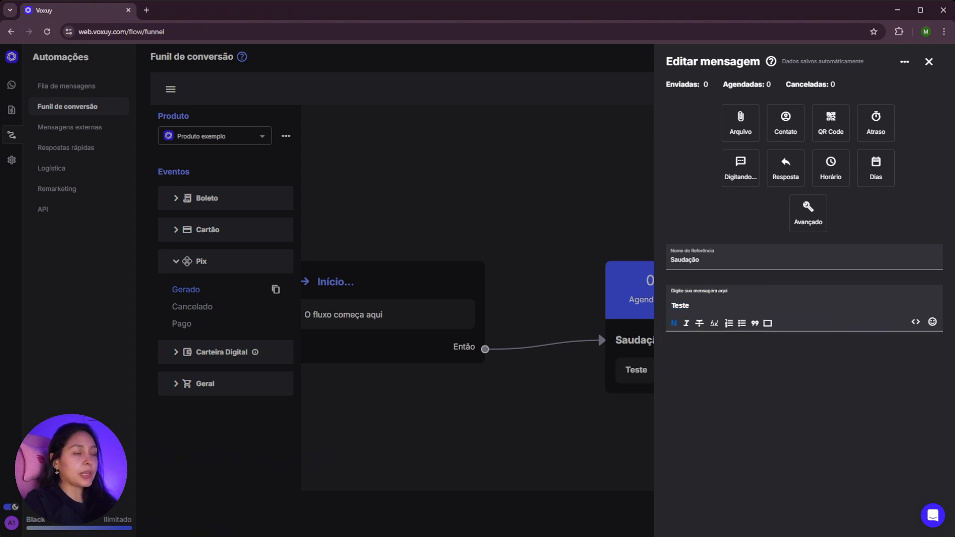
pyautogui.doubleClick(684, 305)
pyautogui.click(686, 323)
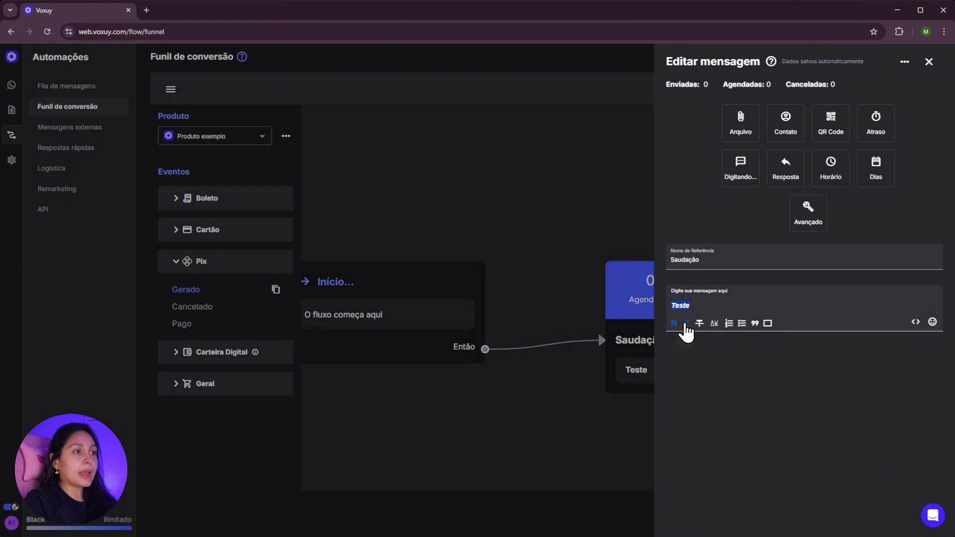
pyautogui.click(709, 302)
# Remove bold and italic from "Teste" in the message text and apply strikethrough
pyautogui.doubleClick(680, 305)
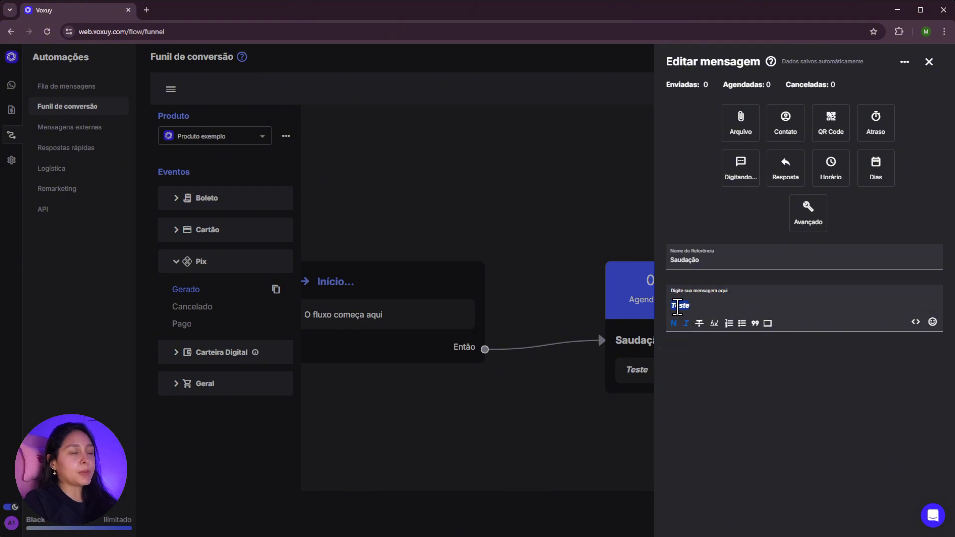
pyautogui.click(675, 324)
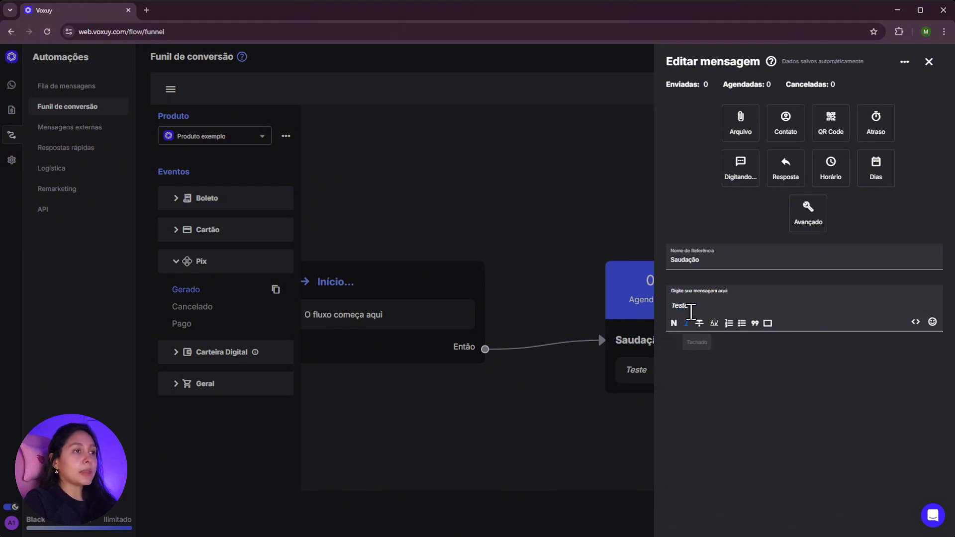
pyautogui.click(699, 323)
pyautogui.click(686, 324)
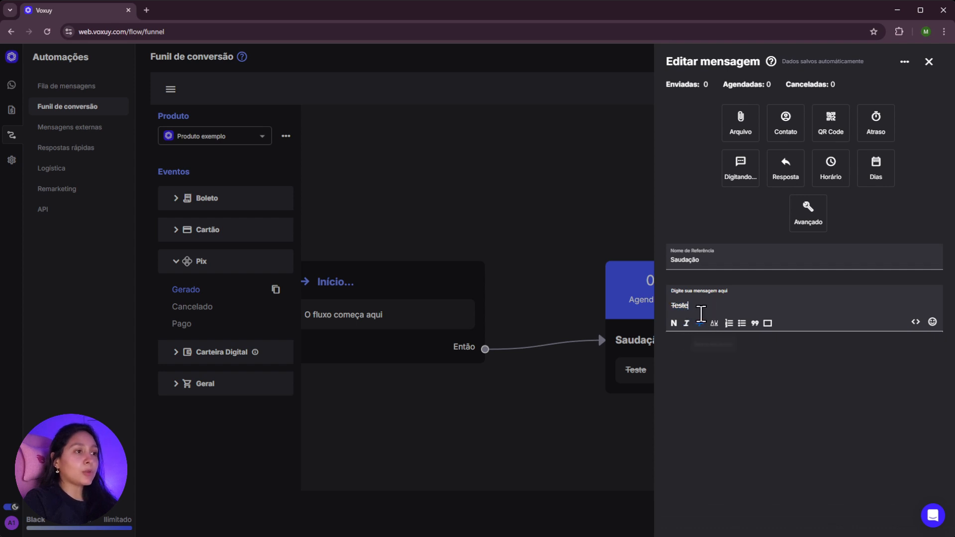
# Try monospace, bulleted list and code block formatting on the word "Teste" in place of strikethrough
pyautogui.click(676, 306)
pyautogui.click(714, 324)
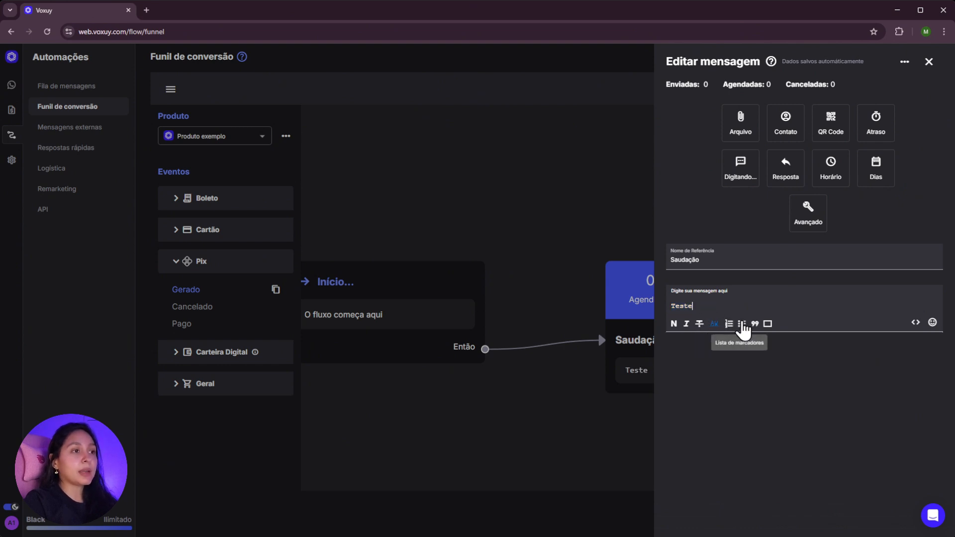
pyautogui.click(742, 324)
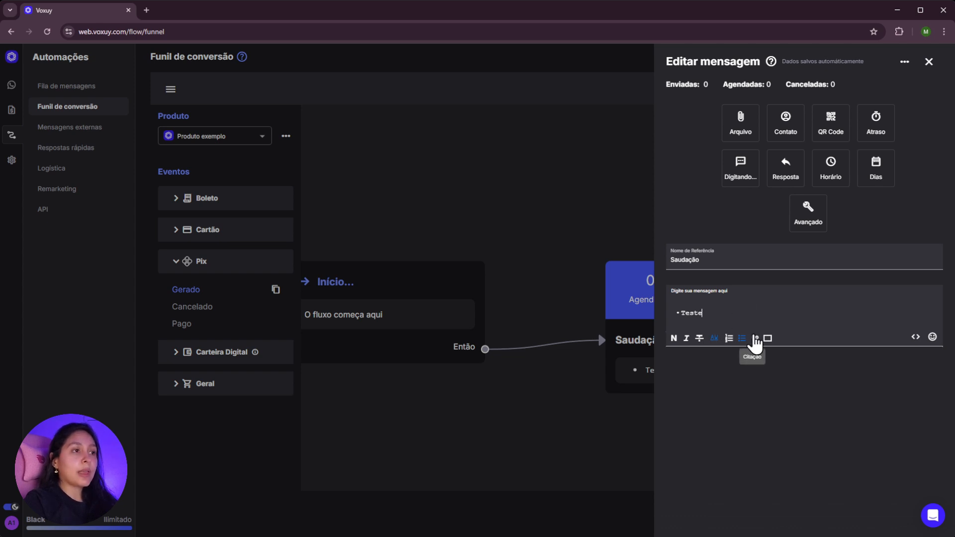
pyautogui.click(767, 339)
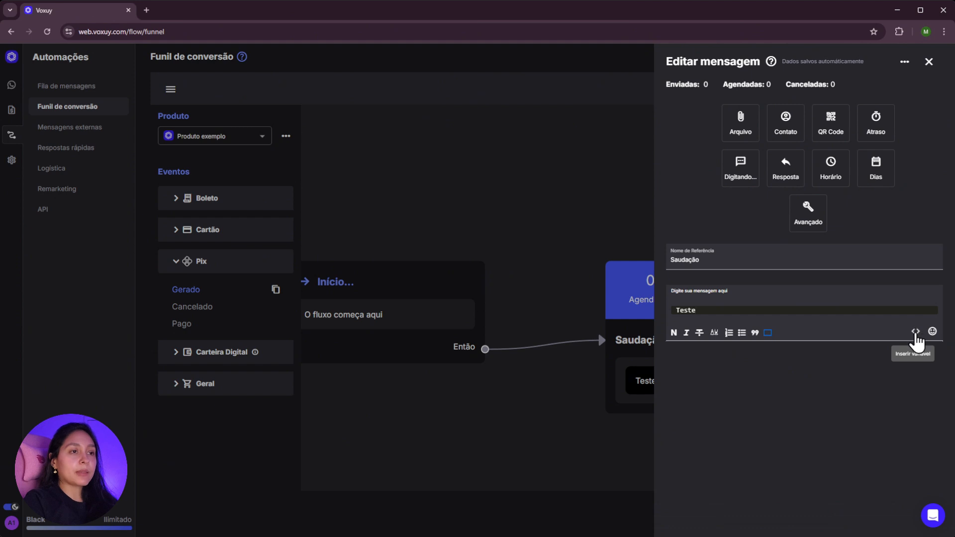
# Insert the general Saudação variable into the message, leaving it as the only text without code block formatting
pyautogui.click(916, 333)
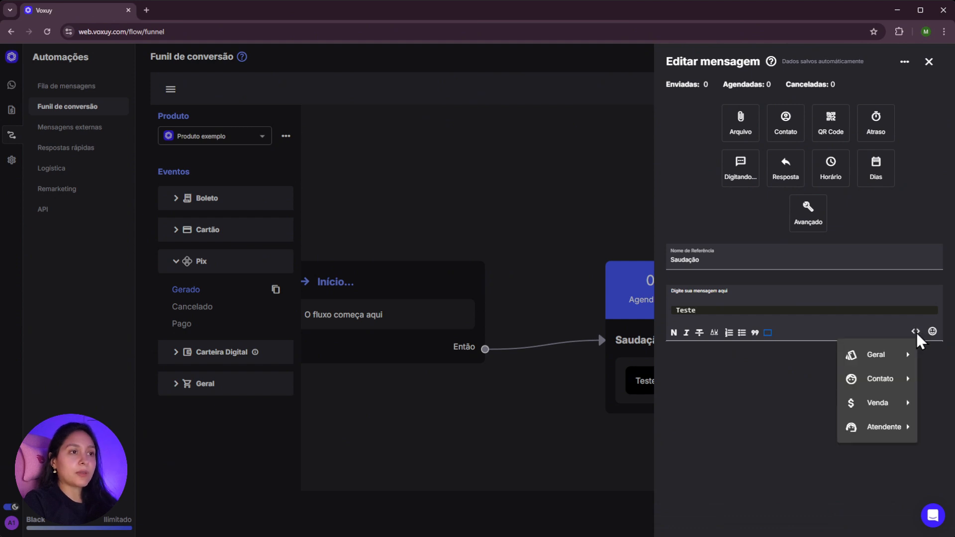
pyautogui.moveTo(903, 354)
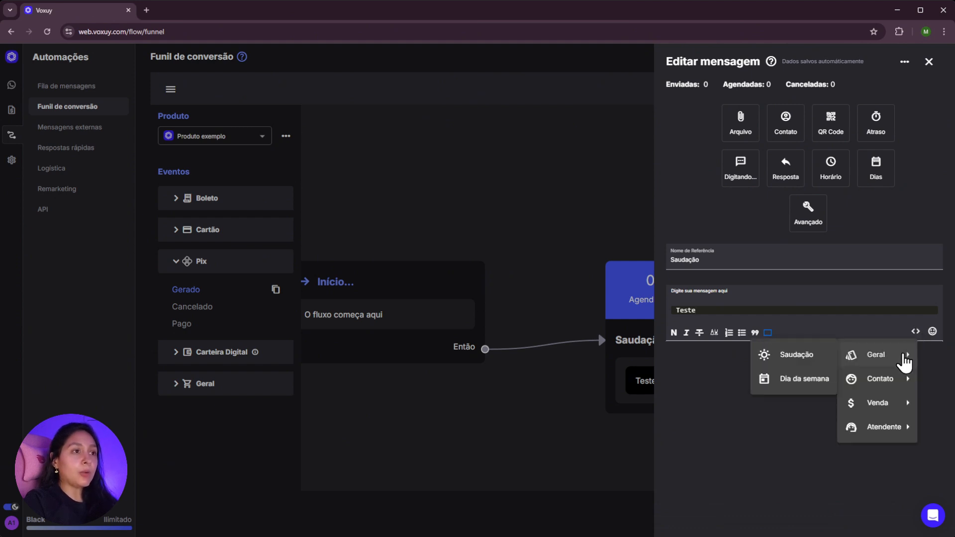
pyautogui.click(816, 367)
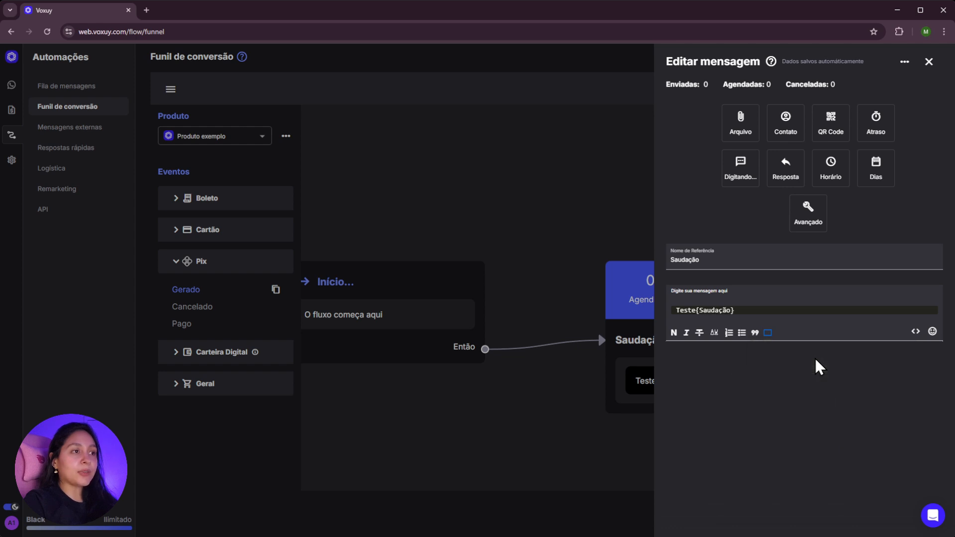
pyautogui.moveTo(696, 310); pyautogui.dragTo(669, 309)
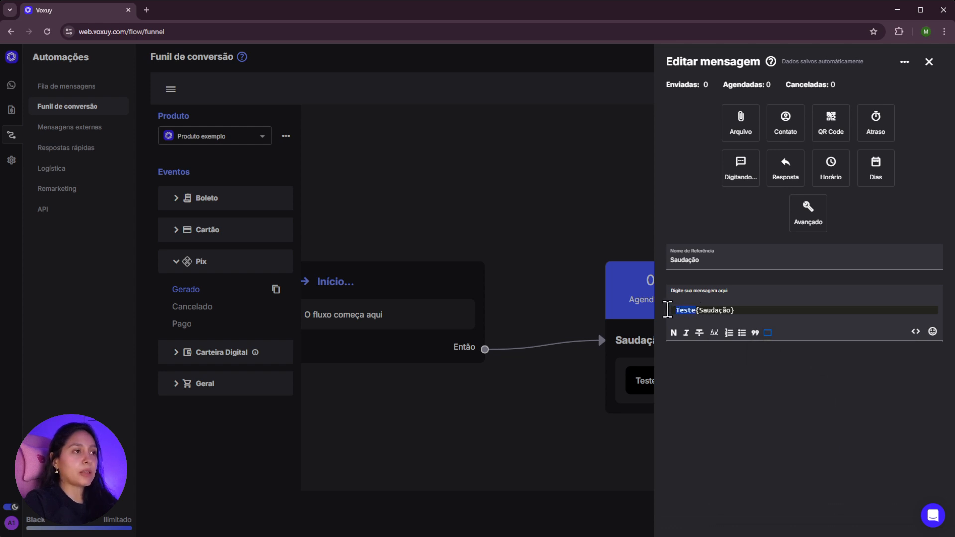
pyautogui.press('BackSpace')
pyautogui.click(768, 334)
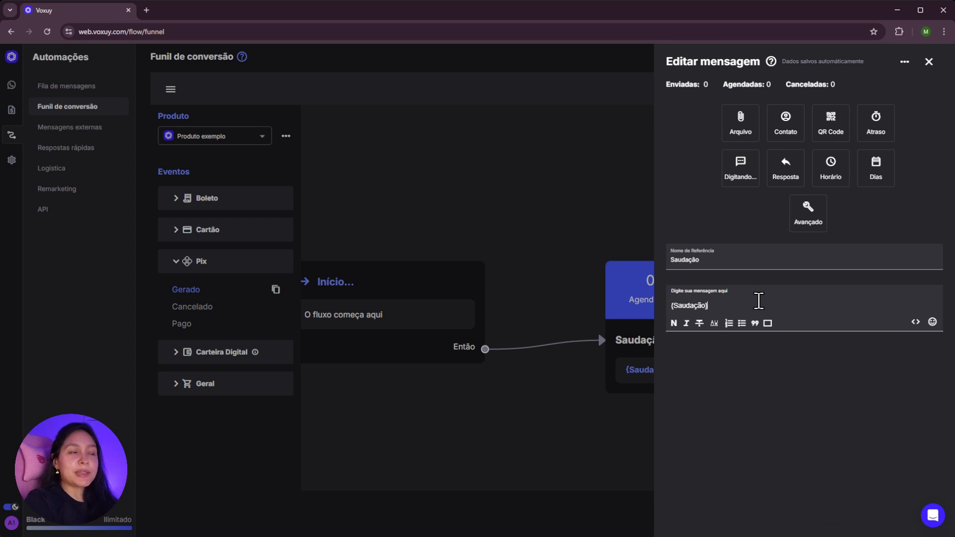
# Follow the Saudação variable with a comma, the contact's Primeiro nome variable and a period
pyautogui.moveTo(707, 305); pyautogui.dragTo(668, 317)
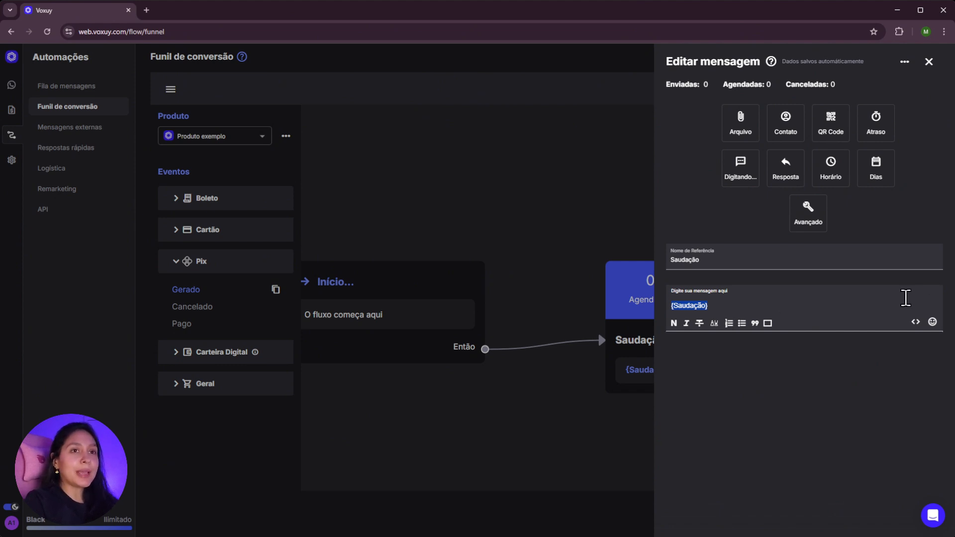
pyautogui.click(905, 299)
pyautogui.write(',')
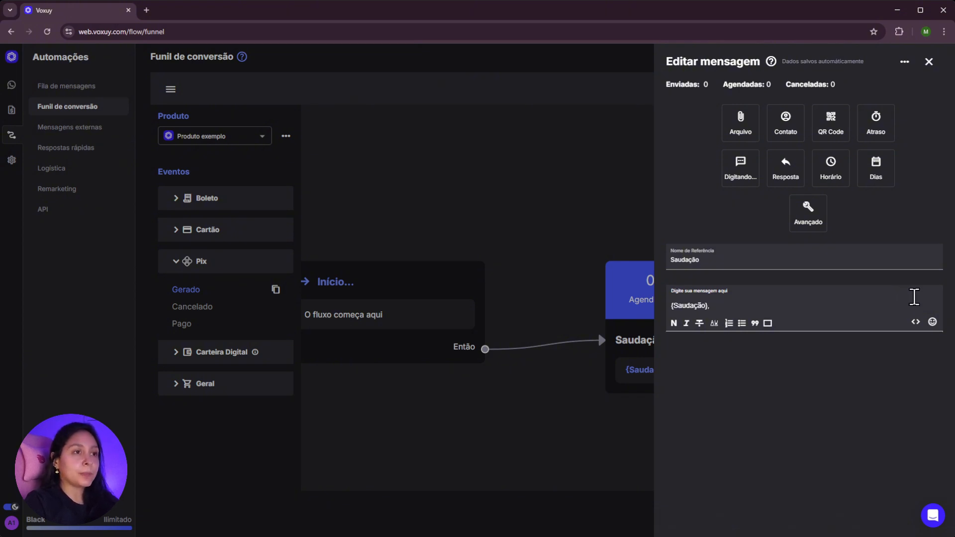
pyautogui.click(916, 324)
pyautogui.moveTo(893, 375)
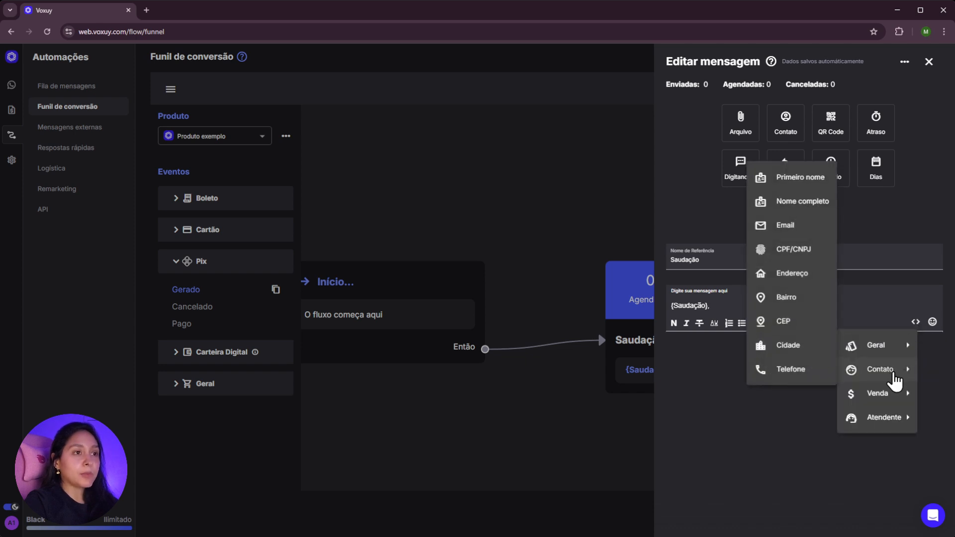
pyautogui.click(812, 178)
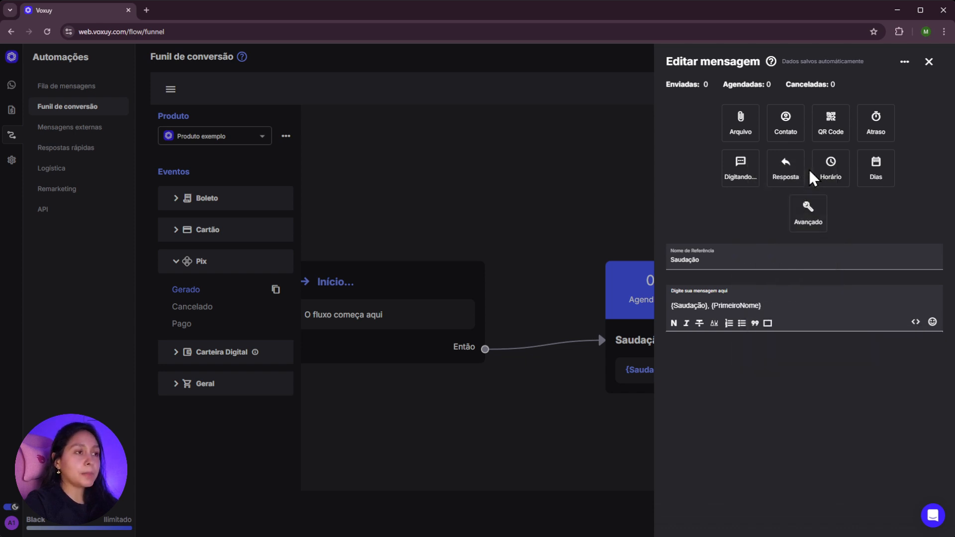
pyautogui.write('.')
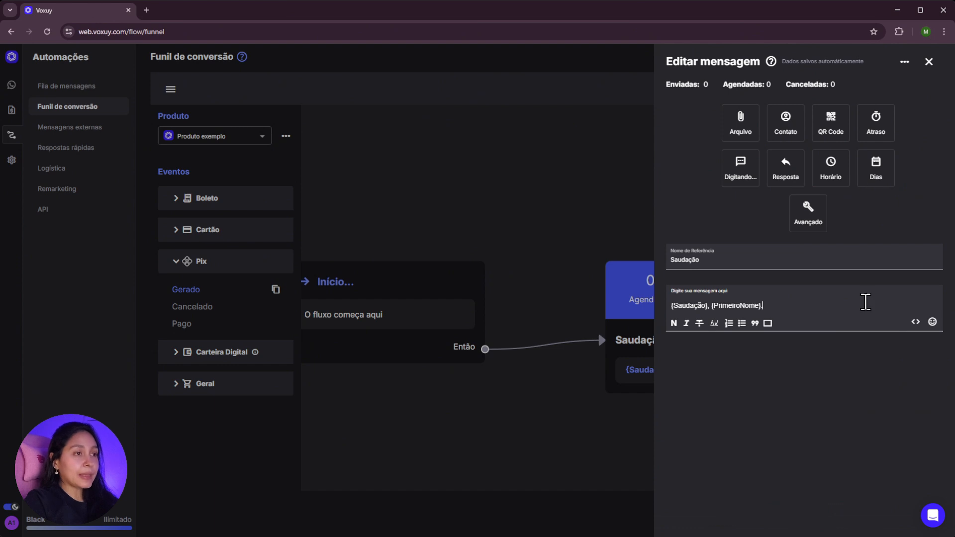
pyautogui.click(916, 324)
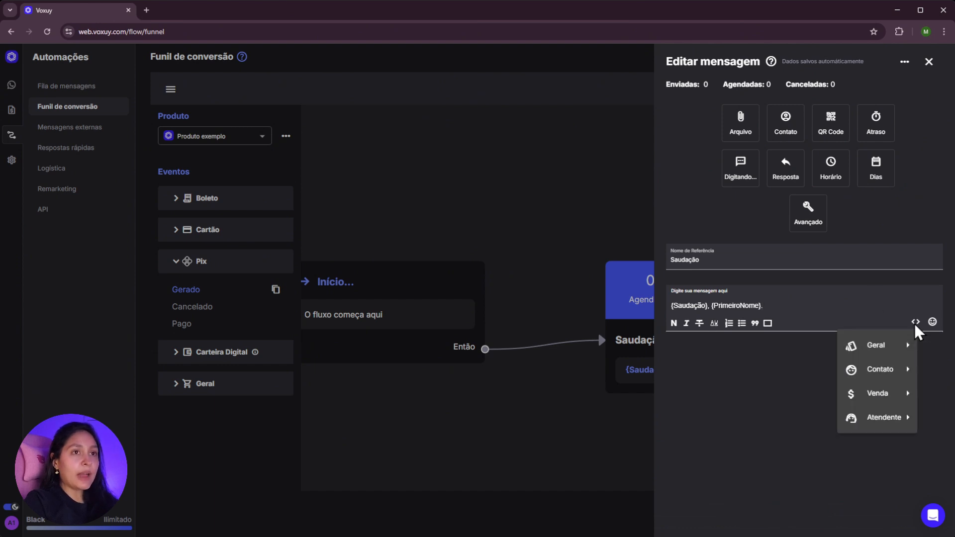
pyautogui.moveTo(897, 371)
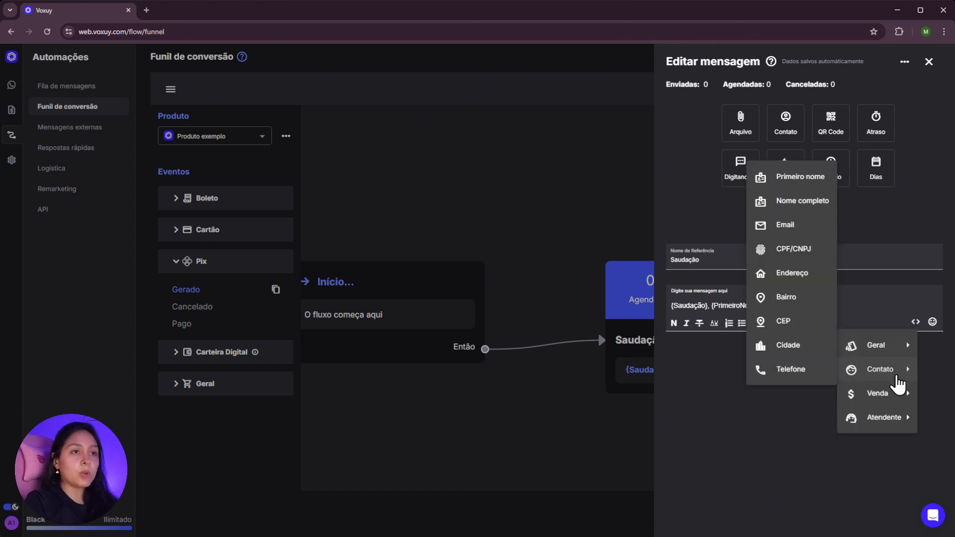
pyautogui.moveTo(892, 416)
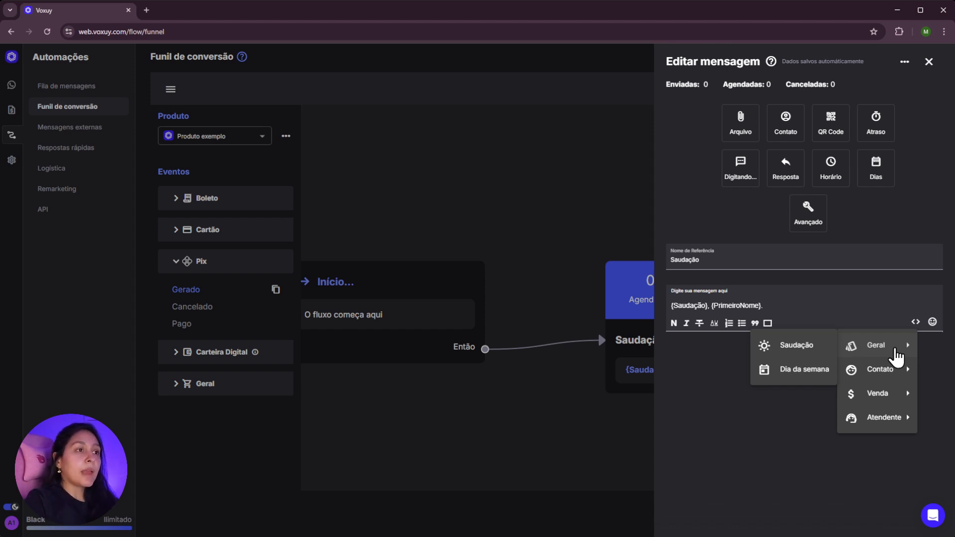
# Append "Como vai?" and a smiley emoji from the recent ones to the end of the message
pyautogui.click(847, 302)
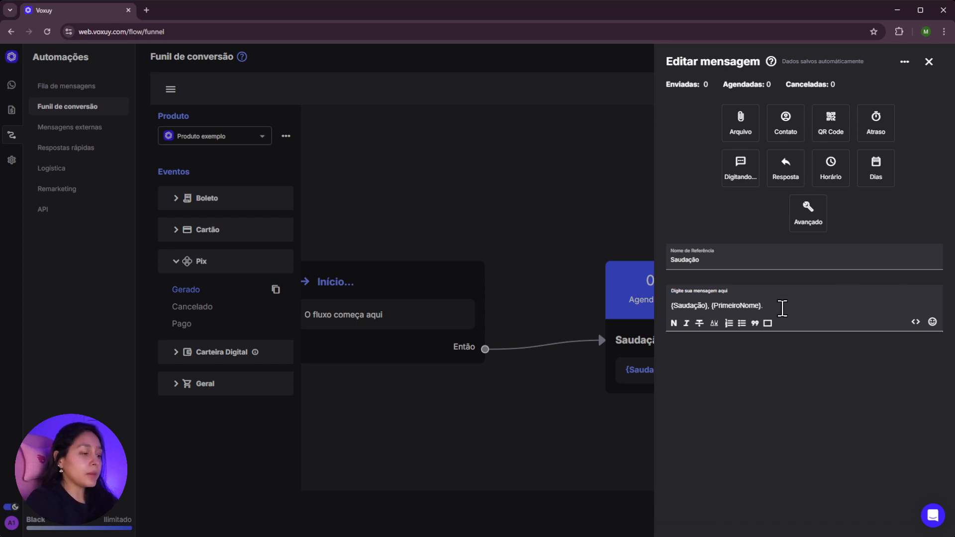
pyautogui.write('Como vai?')
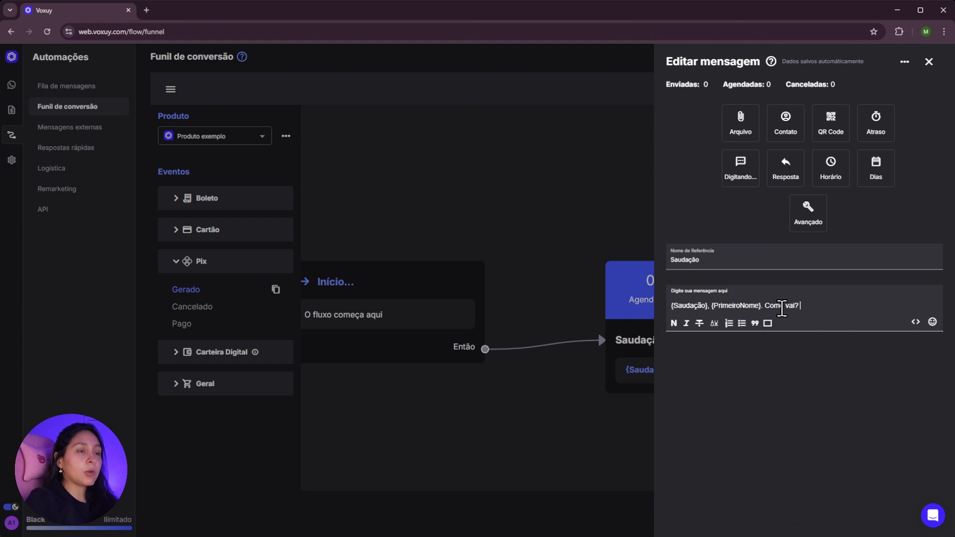
pyautogui.click(933, 322)
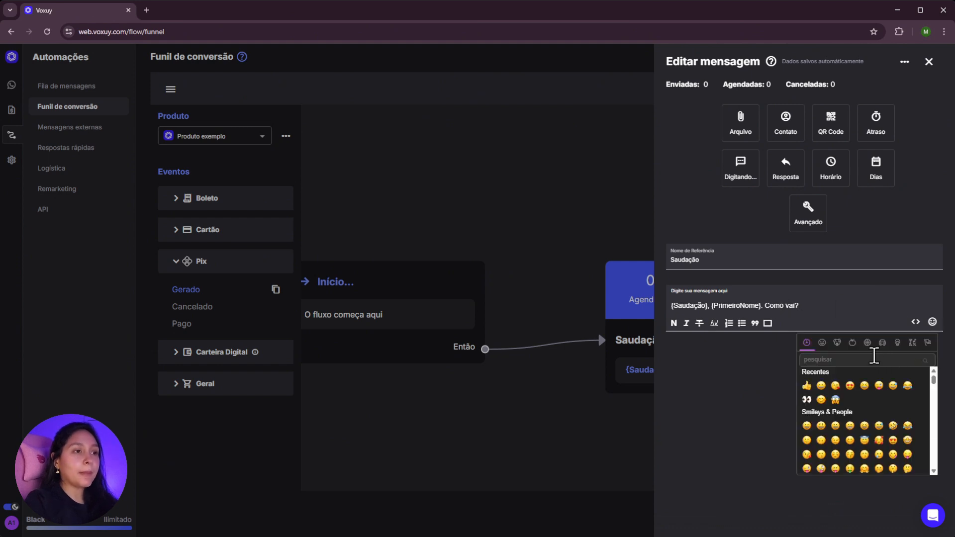
pyautogui.click(821, 385)
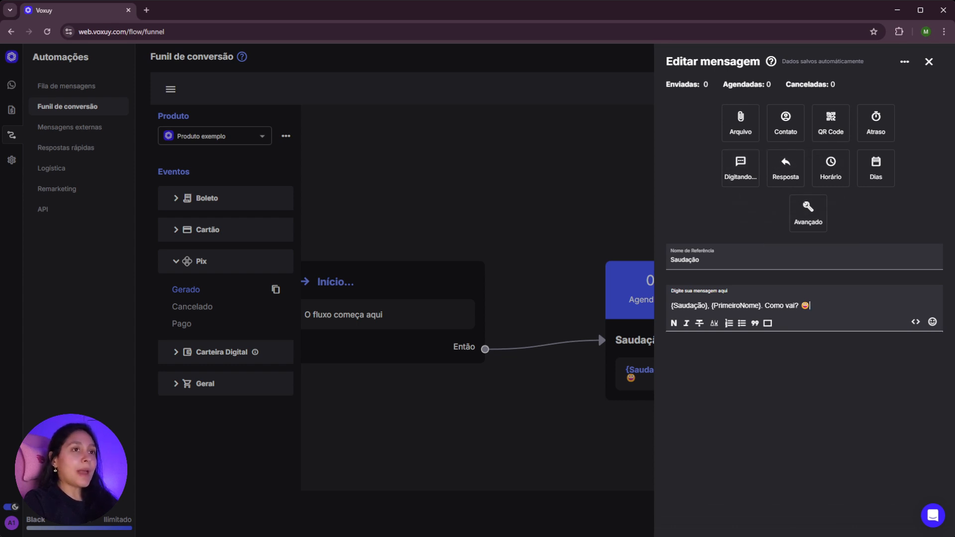
pyautogui.click(741, 124)
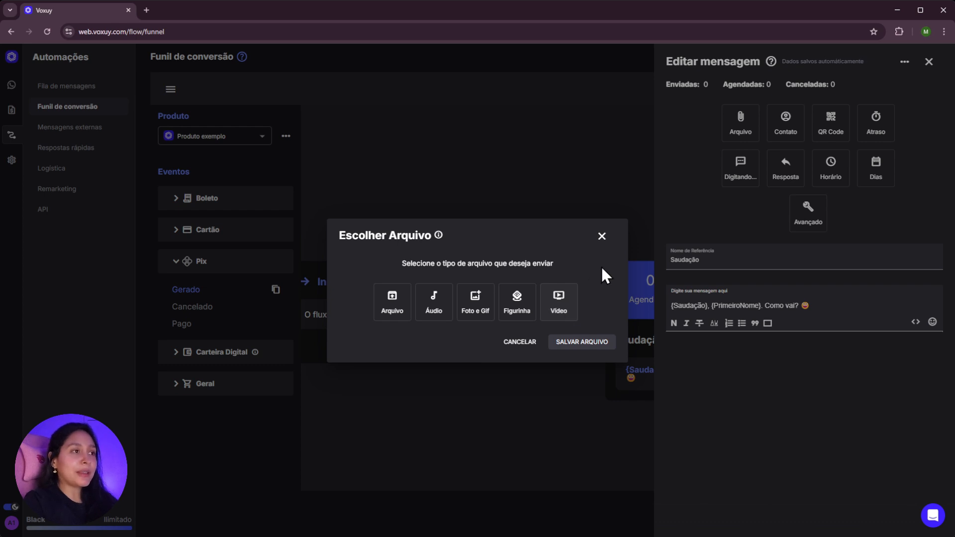
pyautogui.click(602, 237)
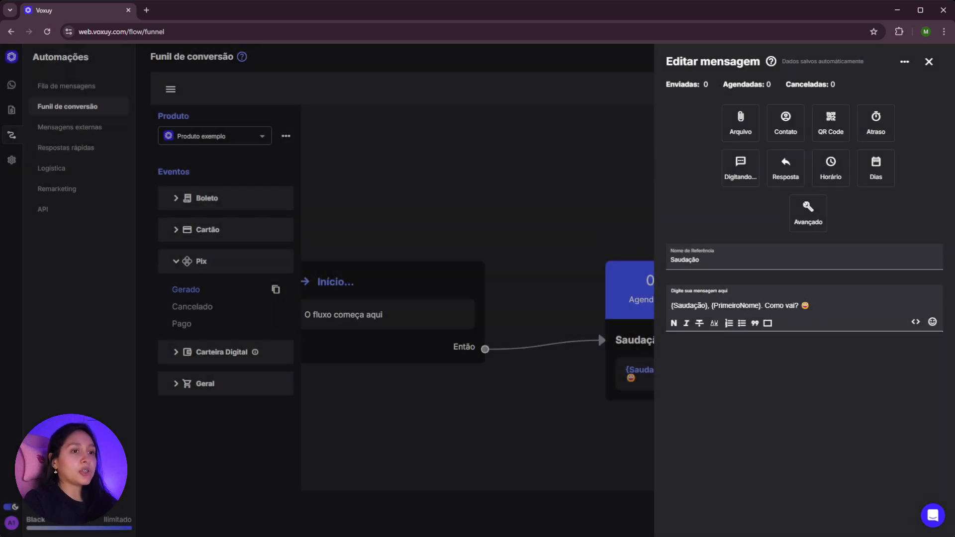
# Try attaching a Contato block to the message with its contact name set to Personalizado, entering a person's first name
pyautogui.click(787, 122)
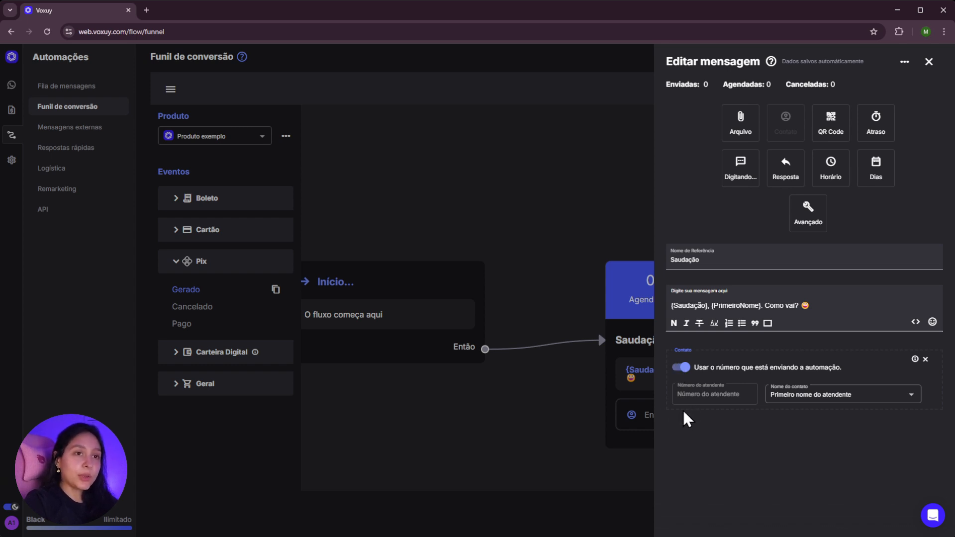
pyautogui.click(837, 395)
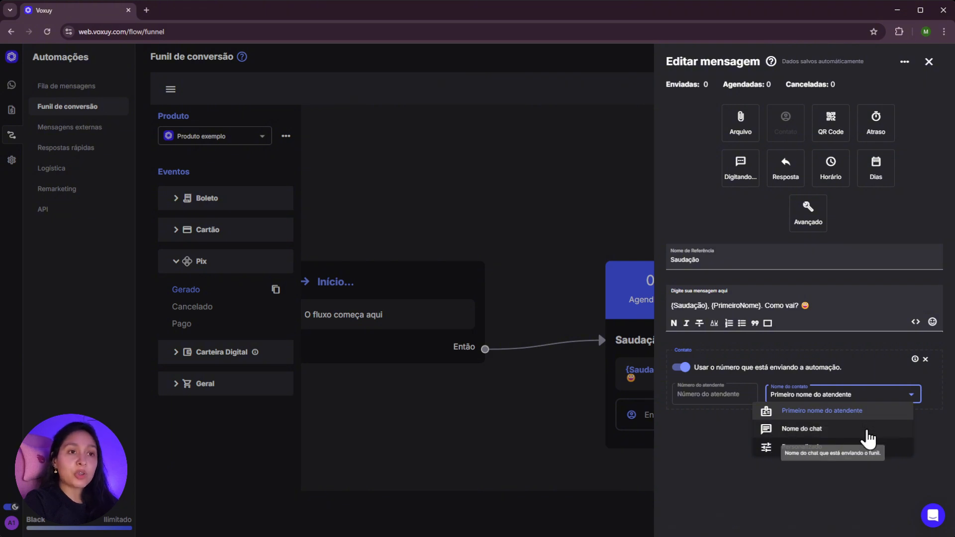
pyautogui.click(864, 446)
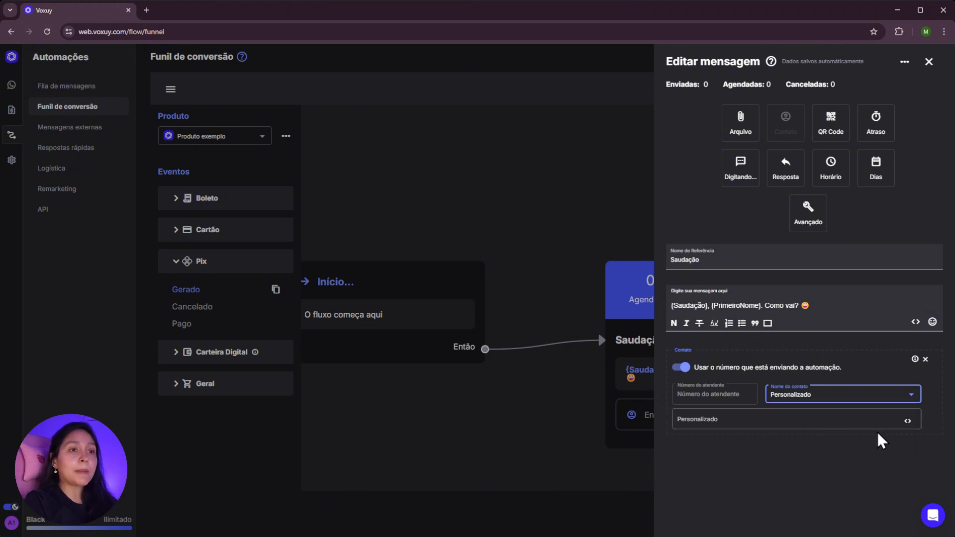
pyautogui.click(868, 415)
pyautogui.write('Ana')
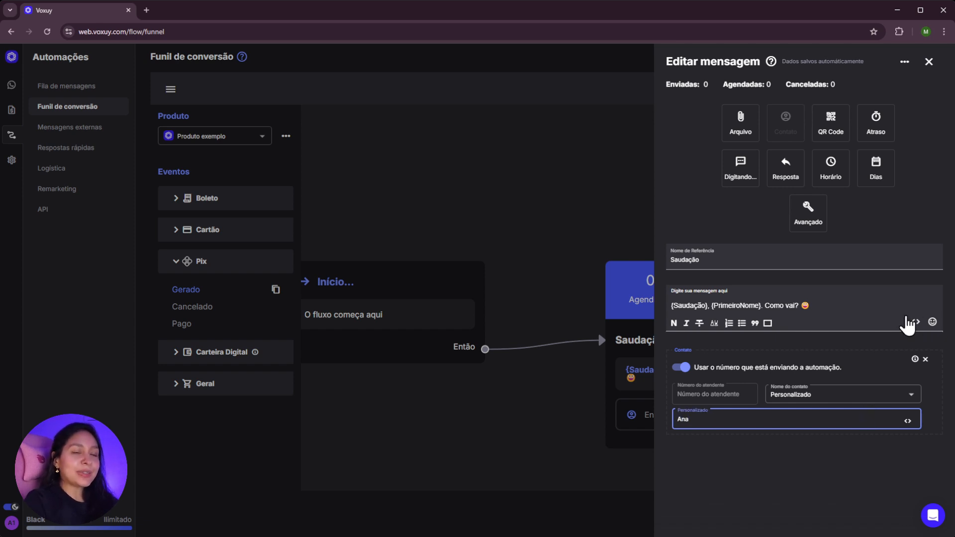
# Try the contact without the number that sends the automation, and remove the Contato block from the message
pyautogui.click(680, 368)
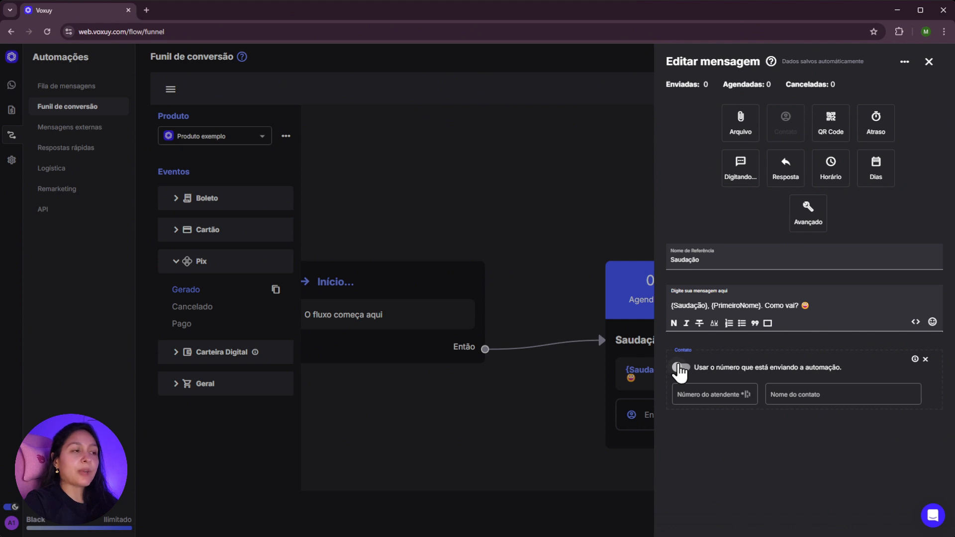
pyautogui.click(733, 398)
pyautogui.click(822, 390)
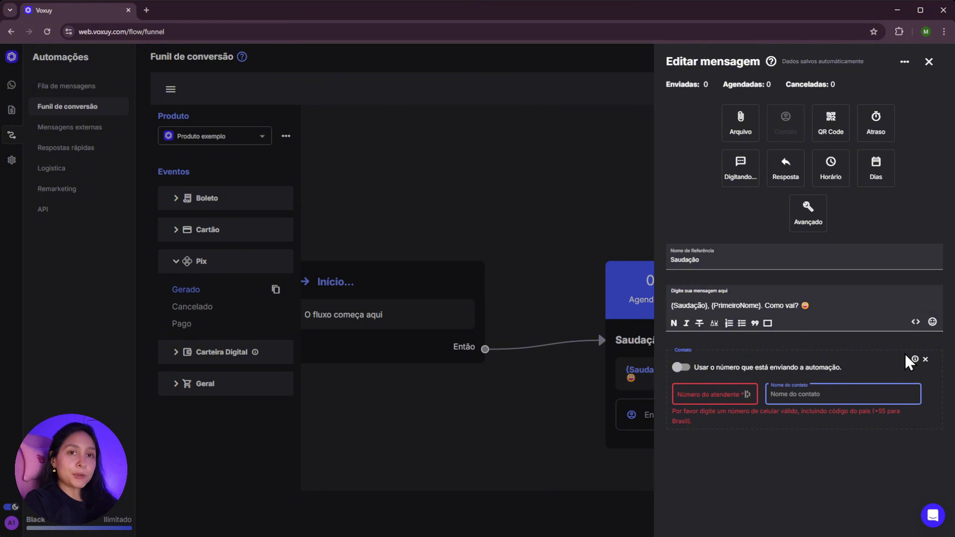
pyautogui.click(926, 360)
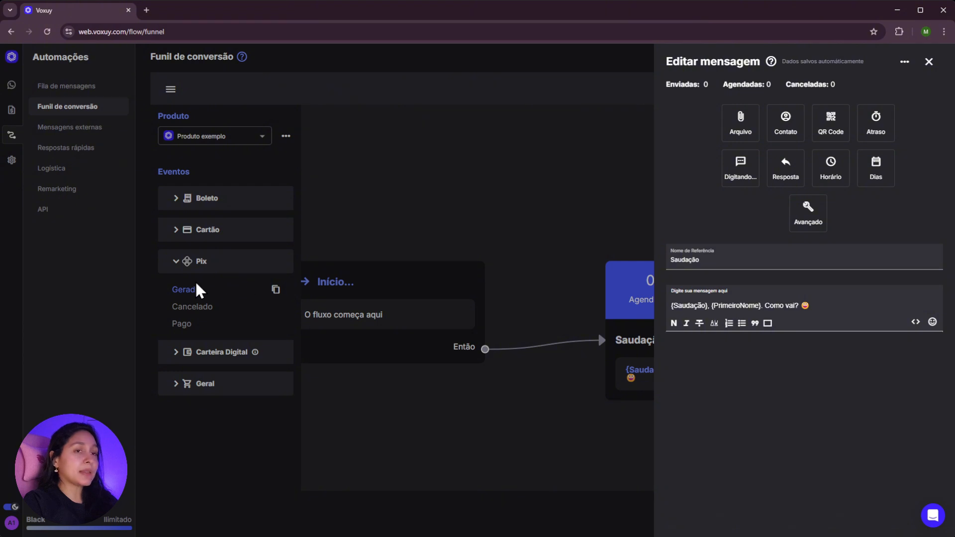
# Try adding a QR Code block, look through the Venda variables such as Código Pix, and remove the block
pyautogui.click(821, 130)
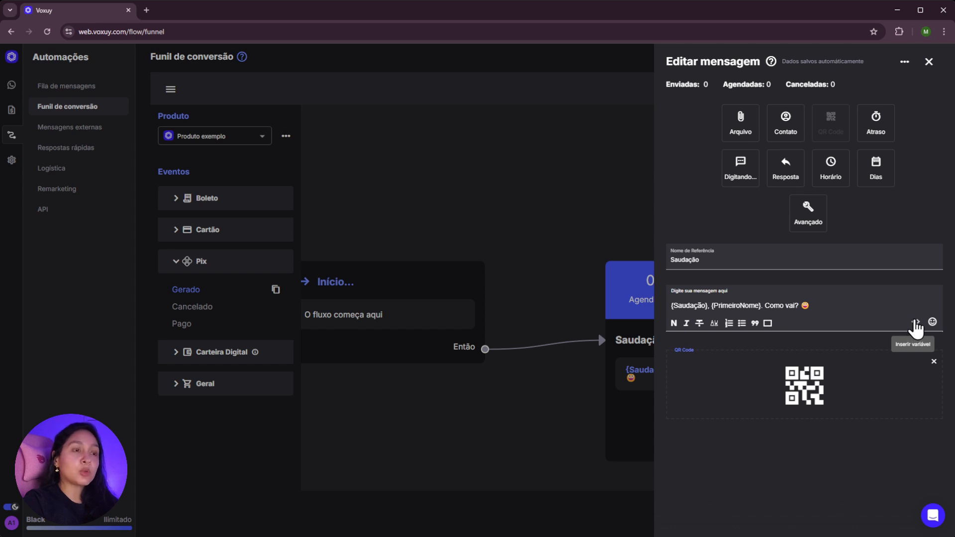
pyautogui.click(916, 322)
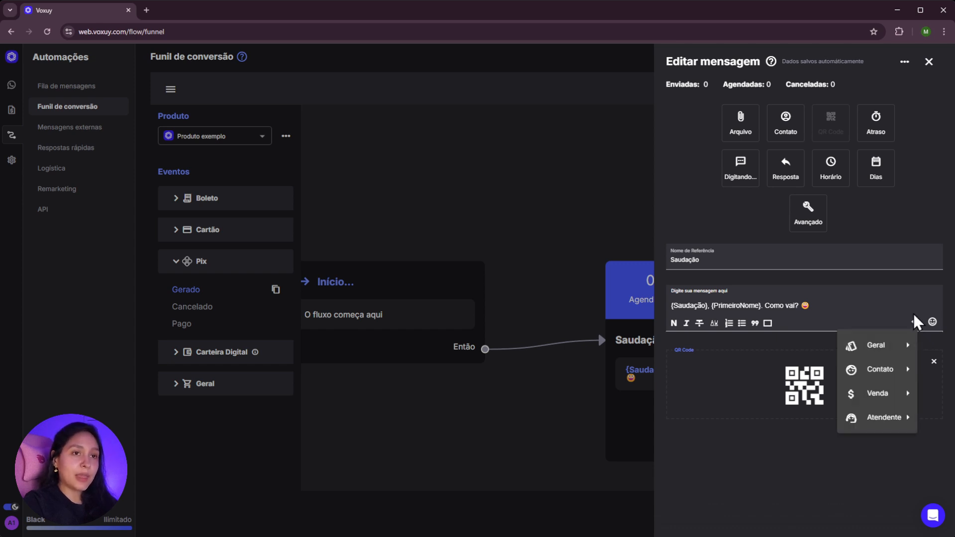
pyautogui.moveTo(899, 380)
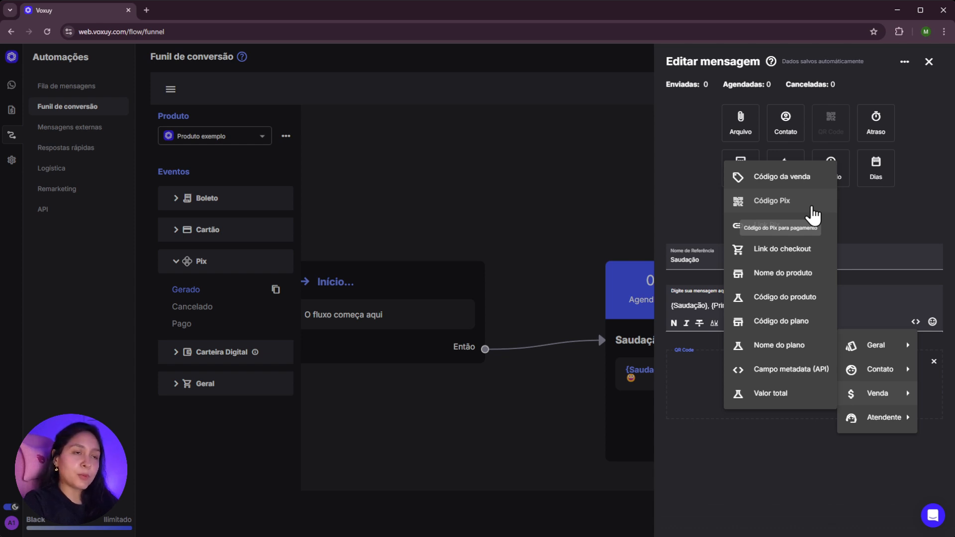
pyautogui.click(934, 362)
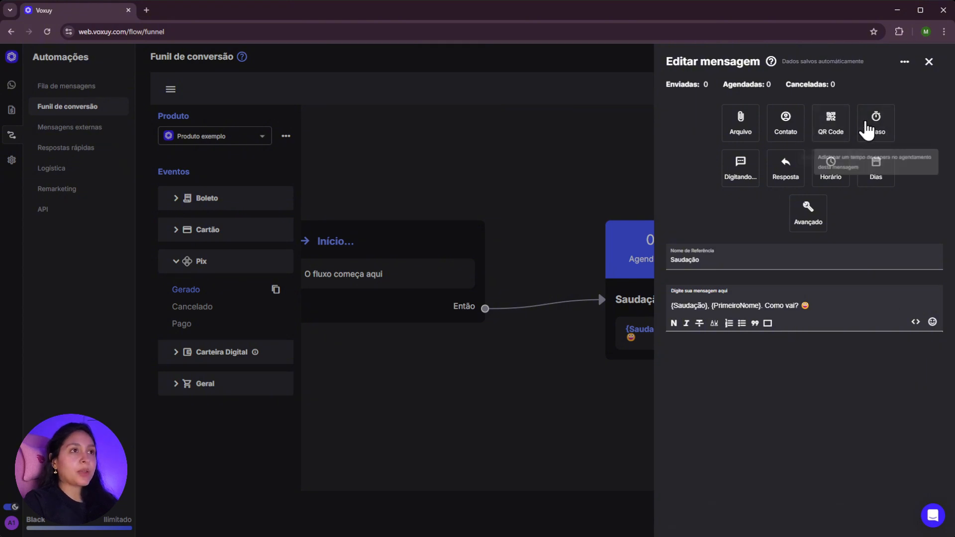
# Add an Atraso of 1 hour to the Saudação message and leave the message editor
pyautogui.click(877, 134)
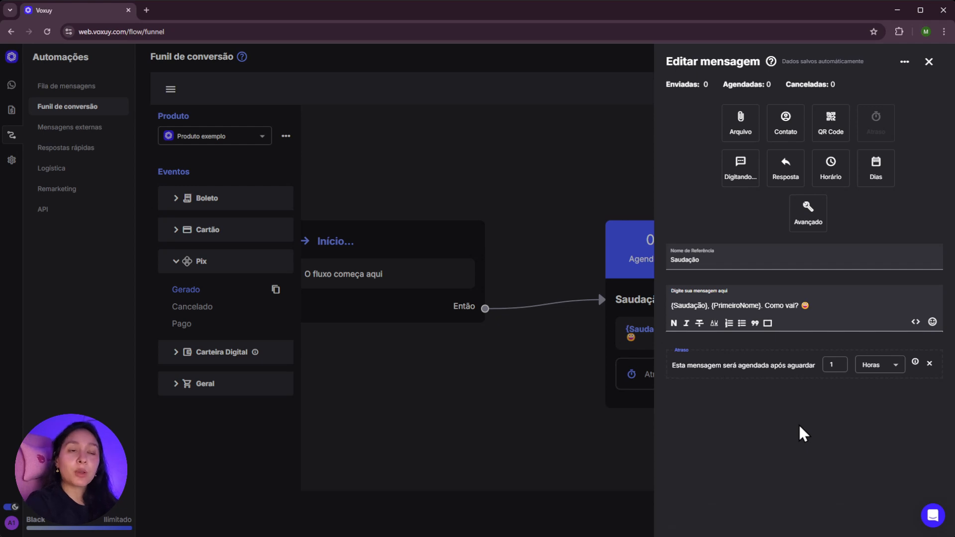
pyautogui.click(552, 382)
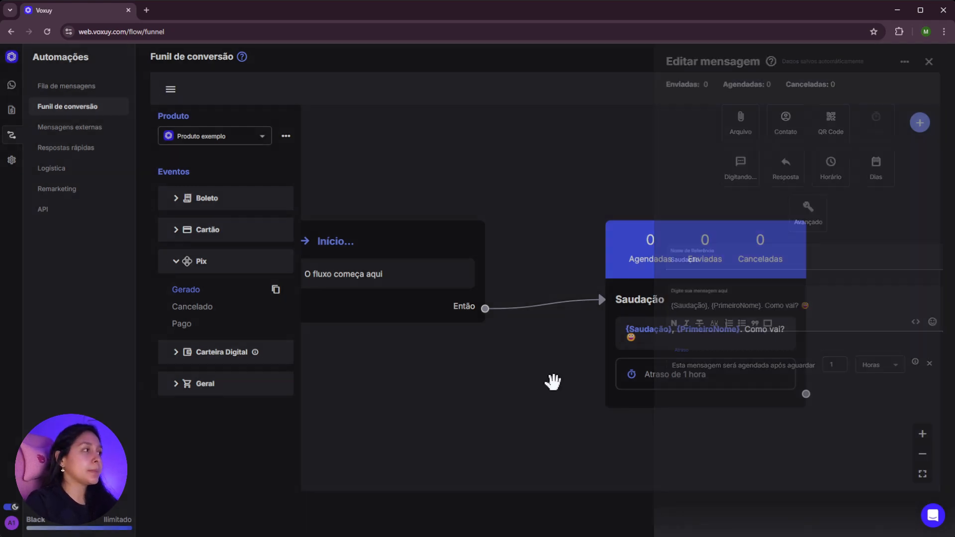
# Examine the Pix Cancelado flow, reading its Saudação, Escassez and payment messages and the delays between them
pyautogui.click(192, 307)
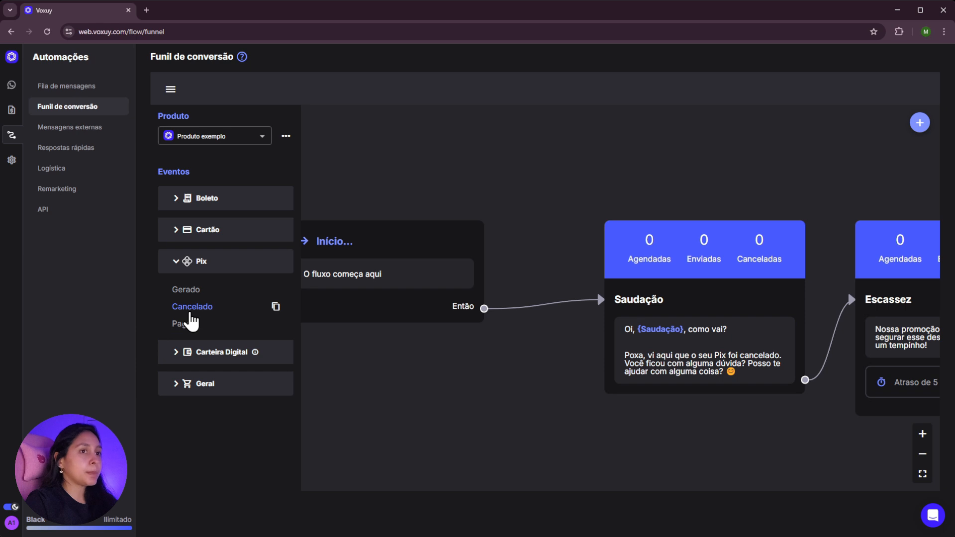
pyautogui.moveTo(475, 214); pyautogui.dragTo(638, 214)
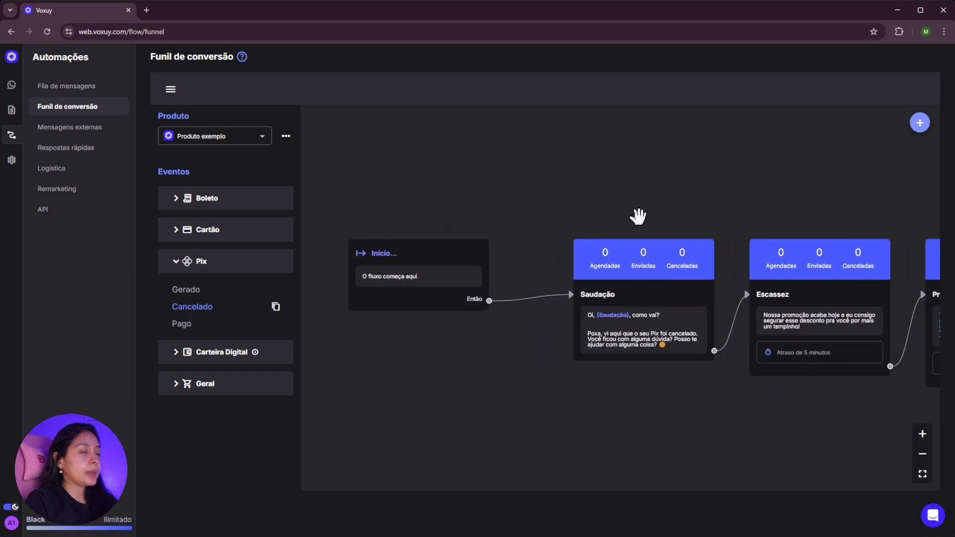
pyautogui.scroll(3, 638, 363)
pyautogui.moveTo(555, 386); pyautogui.dragTo(671, 387)
pyautogui.moveTo(787, 300)
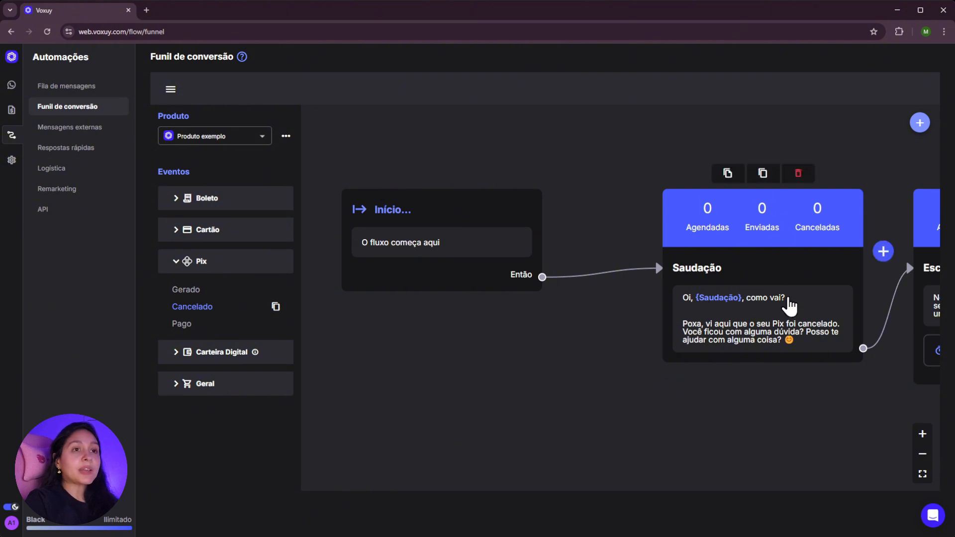
pyautogui.moveTo(853, 133); pyautogui.dragTo(884, 134)
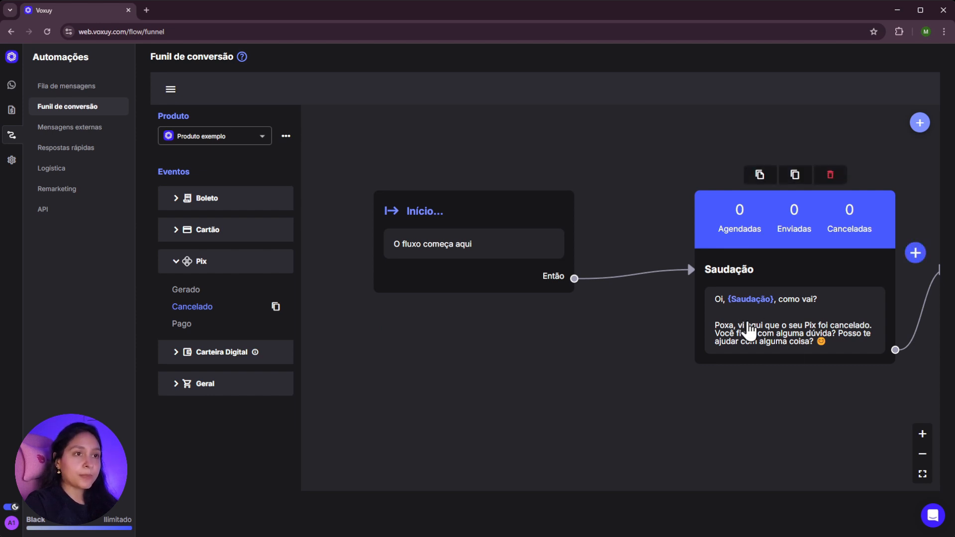
pyautogui.moveTo(806, 408); pyautogui.dragTo(613, 416)
pyautogui.moveTo(711, 433); pyautogui.dragTo(693, 427)
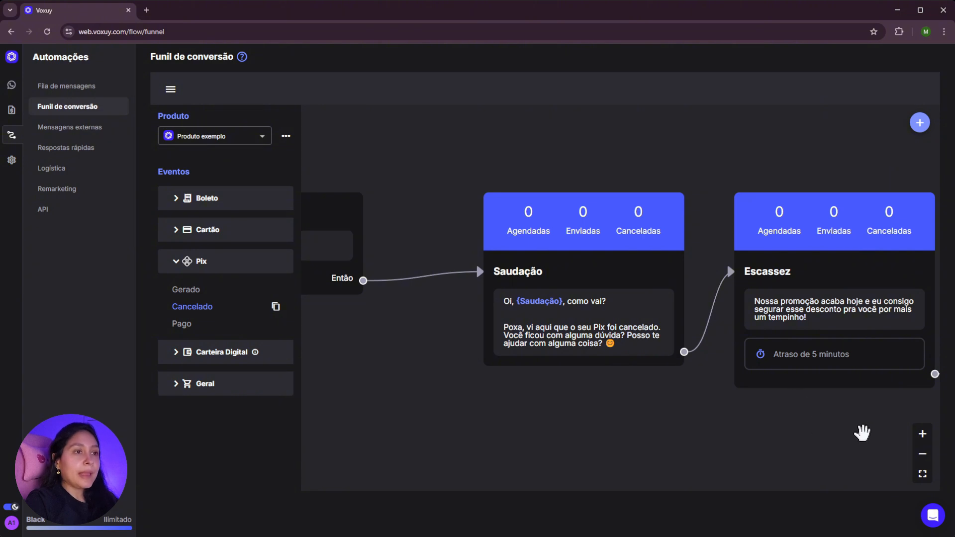
pyautogui.moveTo(861, 433); pyautogui.dragTo(621, 427)
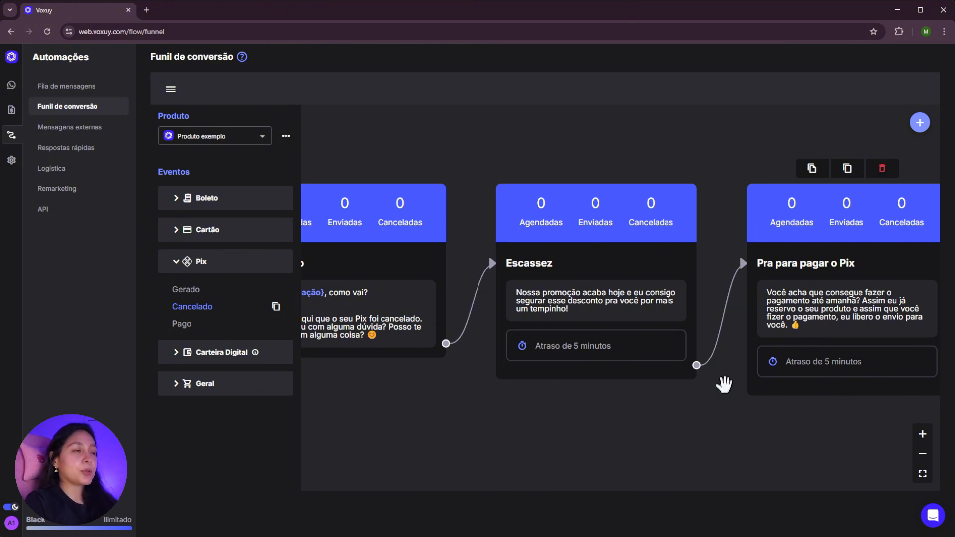
pyautogui.moveTo(650, 422); pyautogui.dragTo(526, 428)
pyautogui.moveTo(679, 447); pyautogui.dragTo(613, 448)
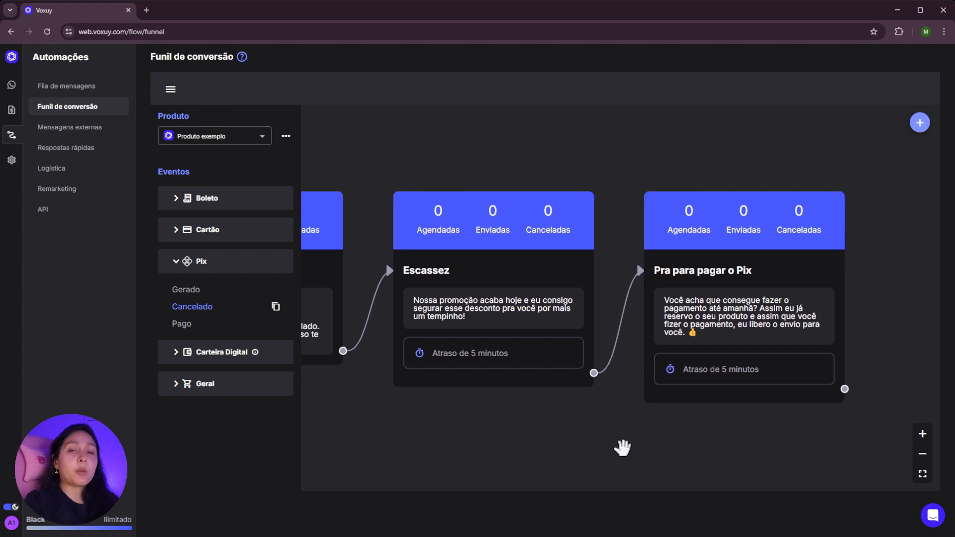
pyautogui.moveTo(623, 448); pyautogui.dragTo(652, 443)
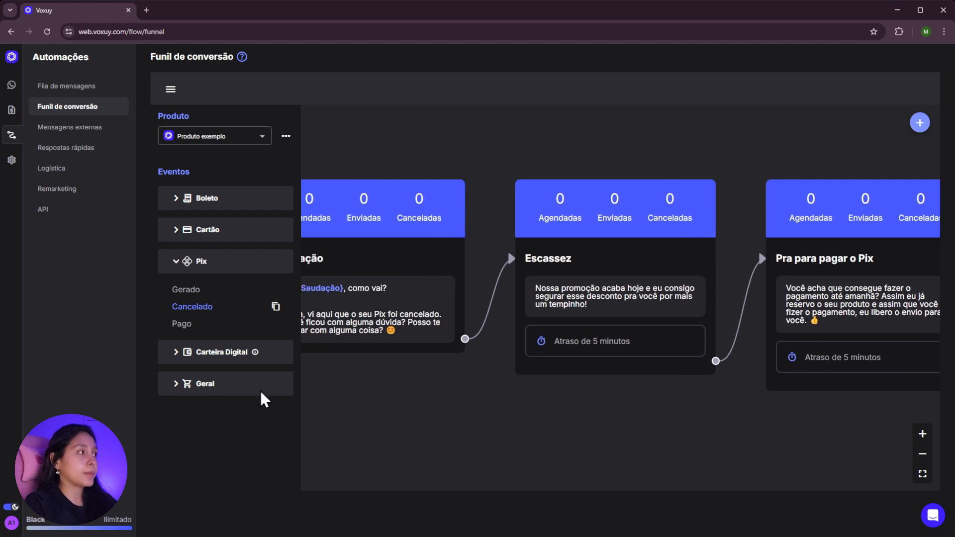
# Reopen the Saudação message of the Pix Gerado flow and remove its Atraso setting
pyautogui.click(192, 296)
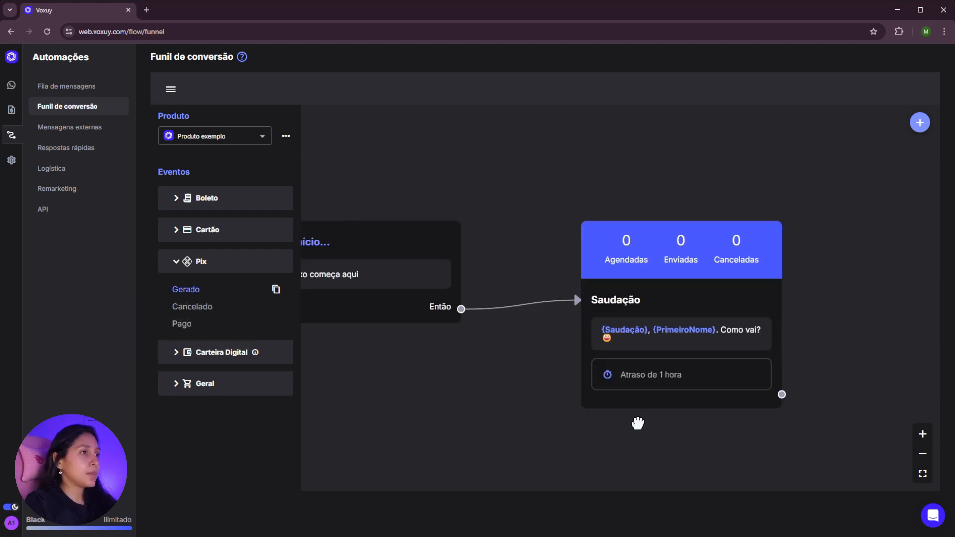
pyautogui.click(677, 290)
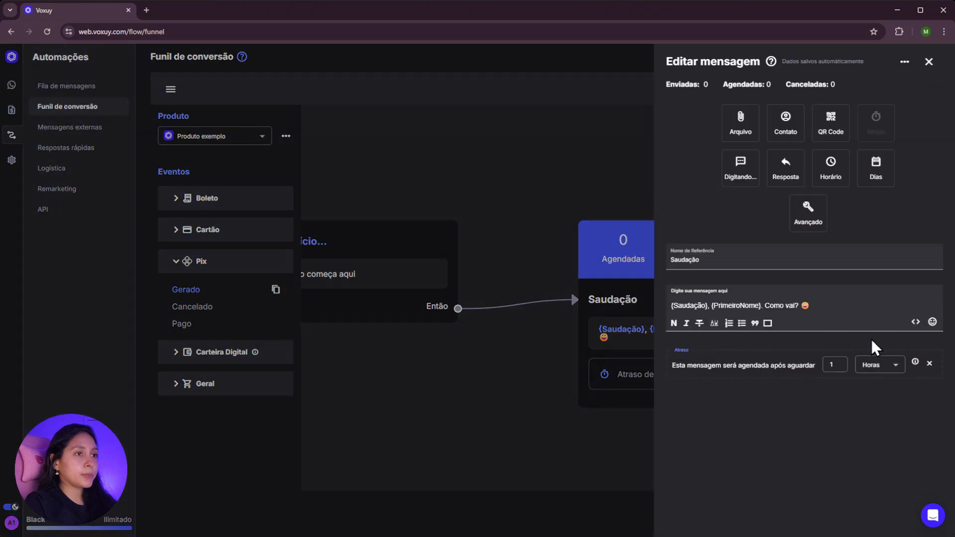
pyautogui.click(929, 364)
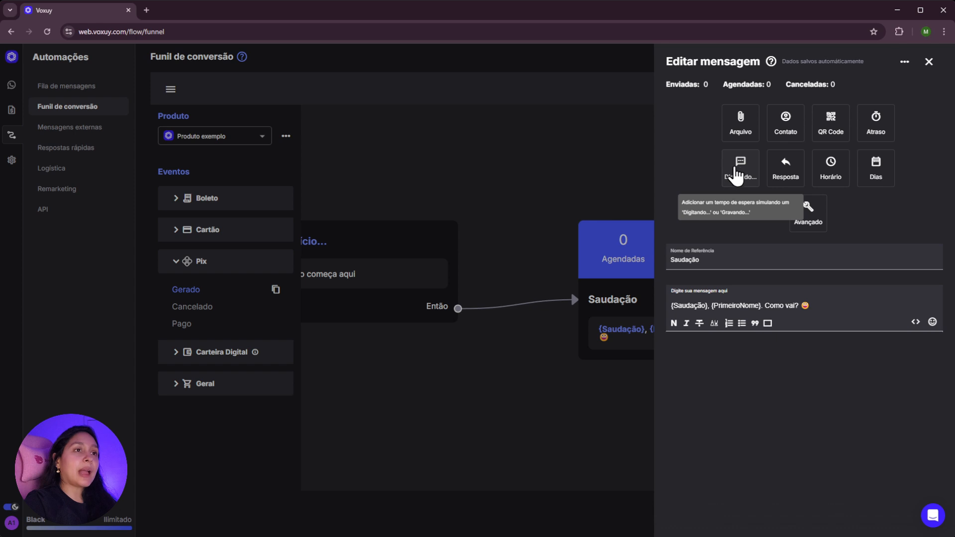
# Add a simulated "Digitando..." time between 7 and 21 seconds to the Saudação message and leave the editor
pyautogui.click(737, 183)
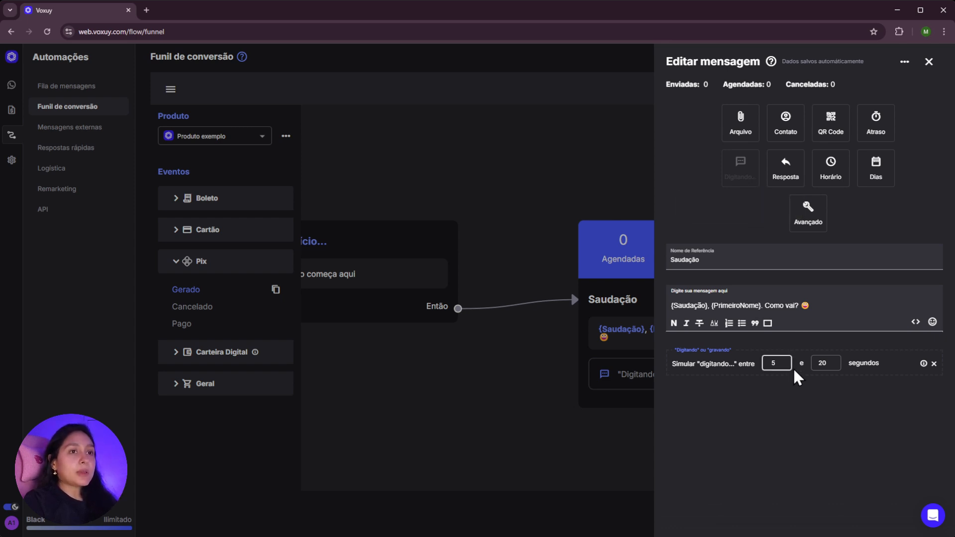
pyautogui.moveTo(675, 363); pyautogui.dragTo(776, 363)
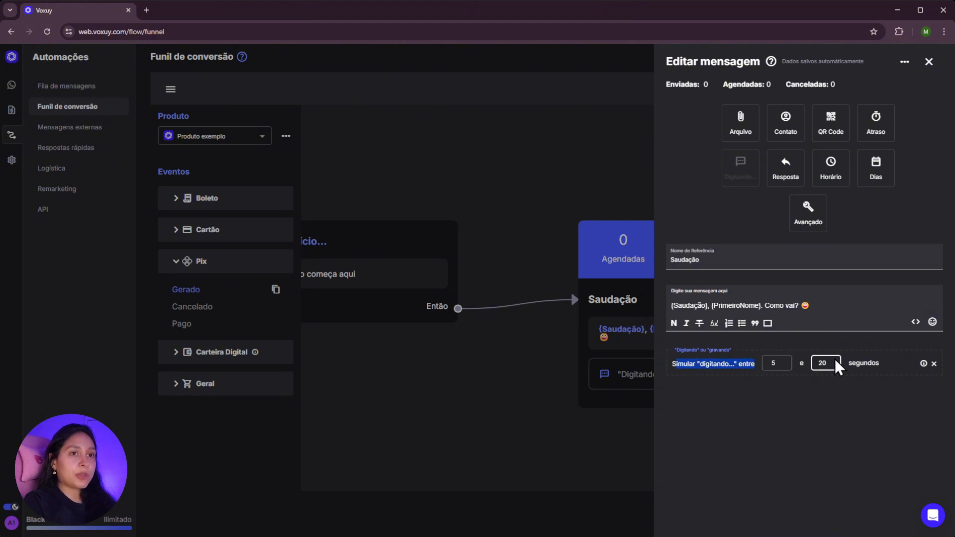
pyautogui.click(784, 361)
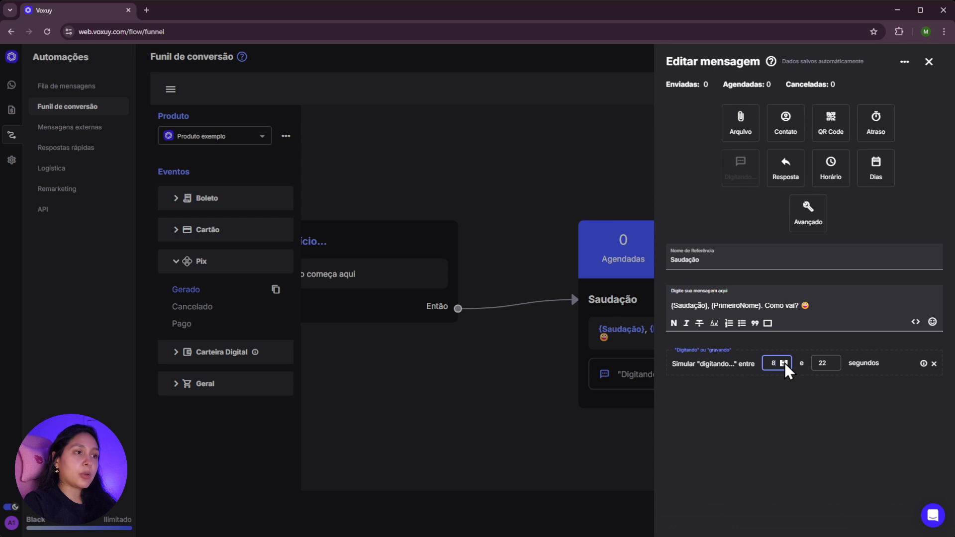
pyautogui.click(784, 365)
pyautogui.click(785, 366)
pyautogui.click(784, 366)
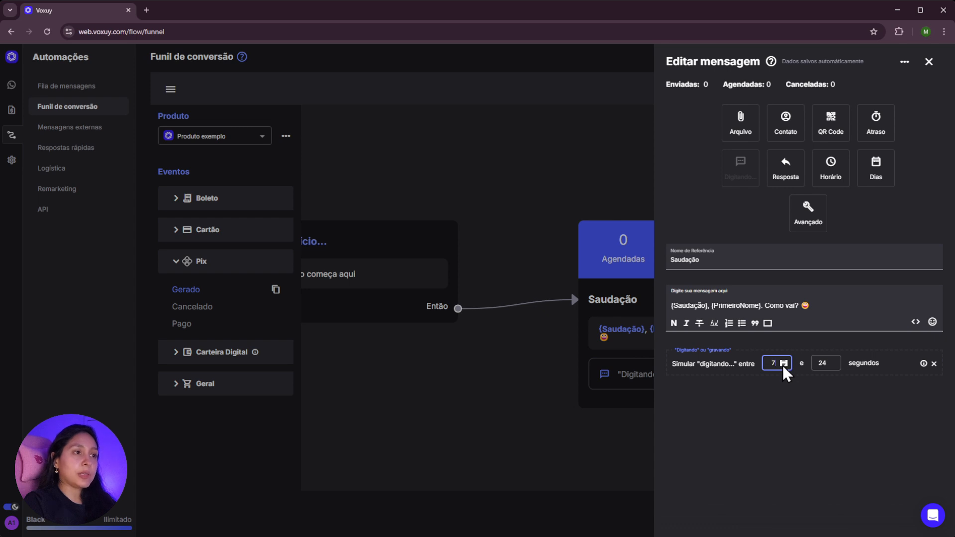
pyautogui.click(834, 366)
pyautogui.click(834, 366)
pyautogui.click(834, 366)
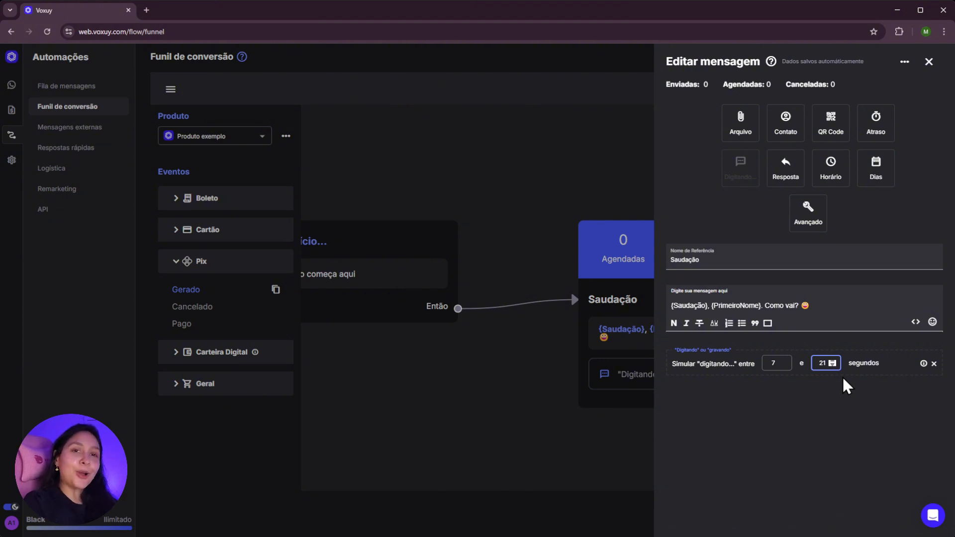
pyautogui.click(103, 220)
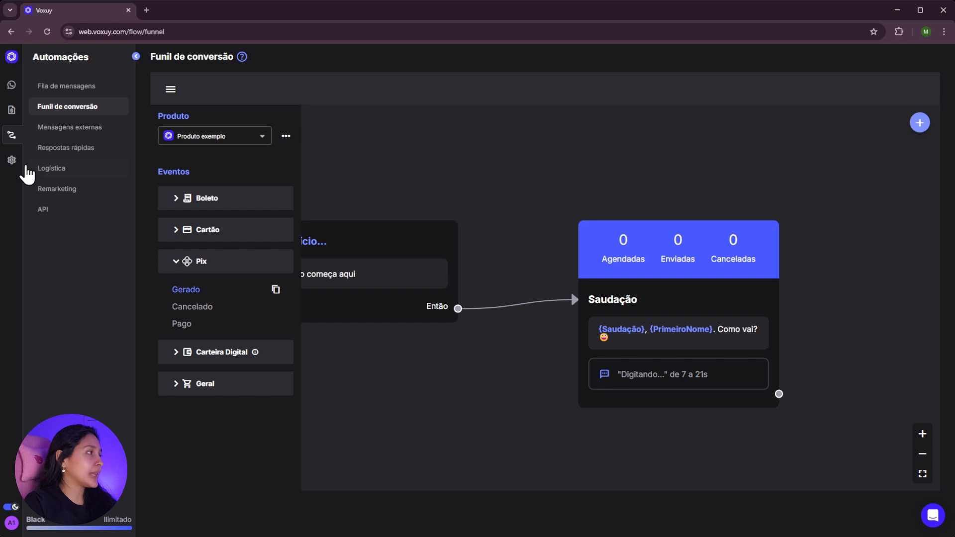
# In the Minha Voxuy settings, switch the Digitando e gravando mode to Manual
pyautogui.click(12, 161)
pyautogui.click(74, 158)
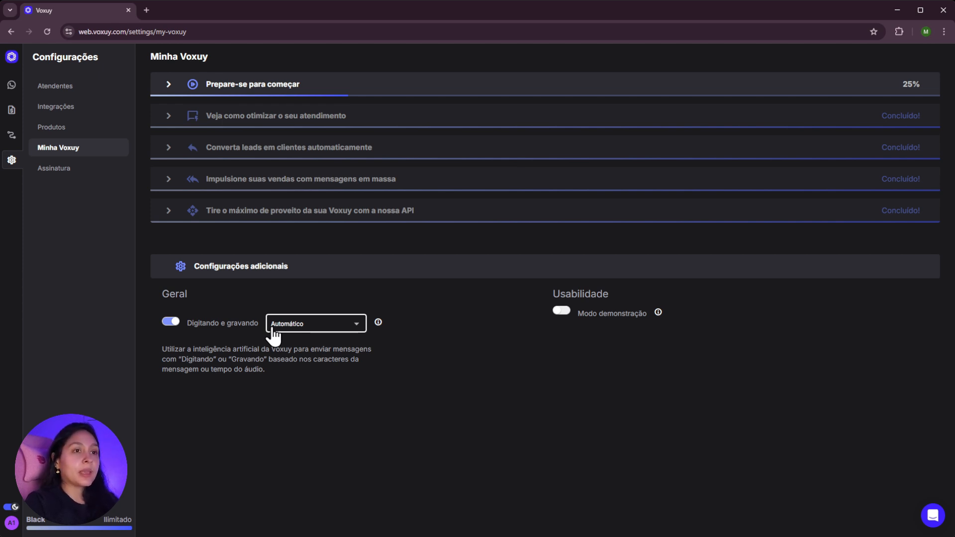
pyautogui.click(347, 325)
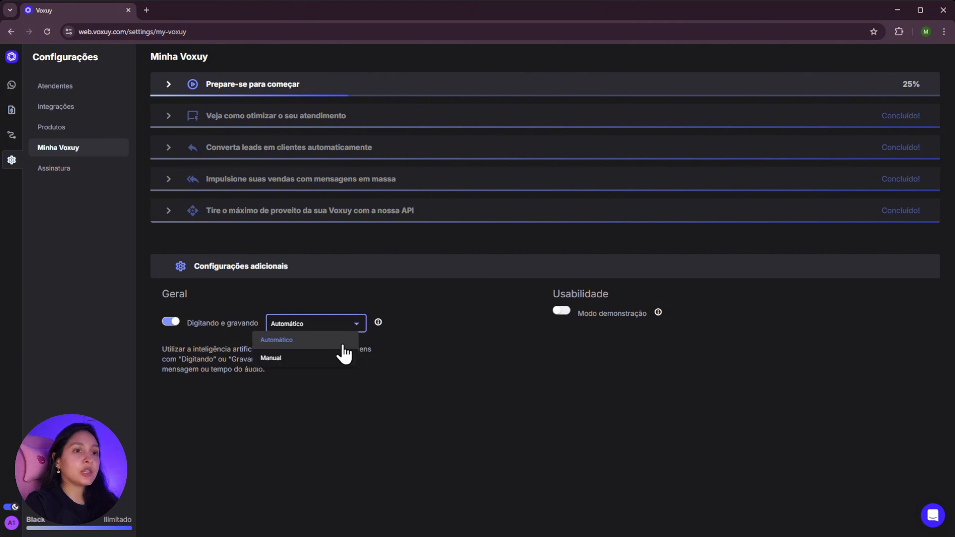
pyautogui.click(332, 358)
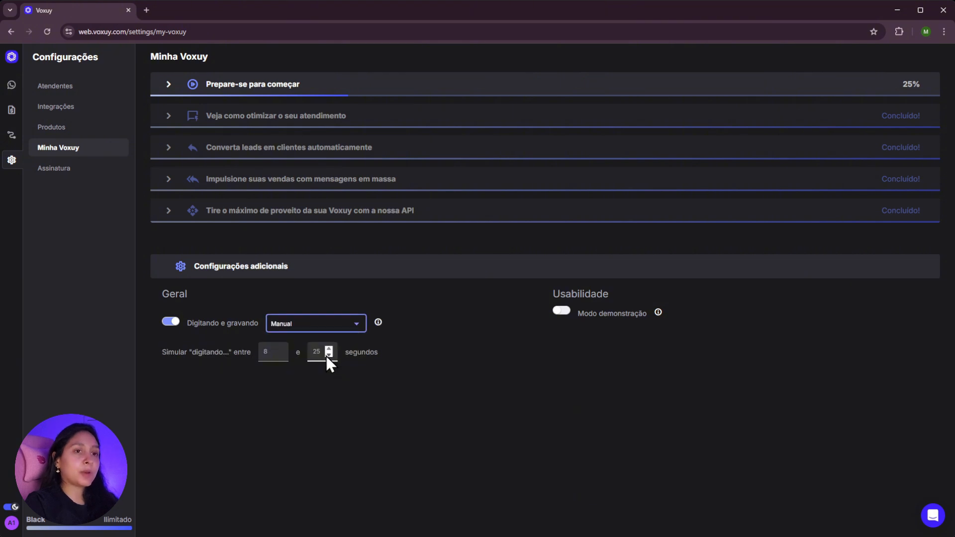
# Set the account-wide simulated "digitando..." time to between 13 and 24 seconds
pyautogui.click(280, 350)
pyautogui.click(281, 350)
pyautogui.click(281, 351)
pyautogui.click(280, 351)
pyautogui.click(281, 350)
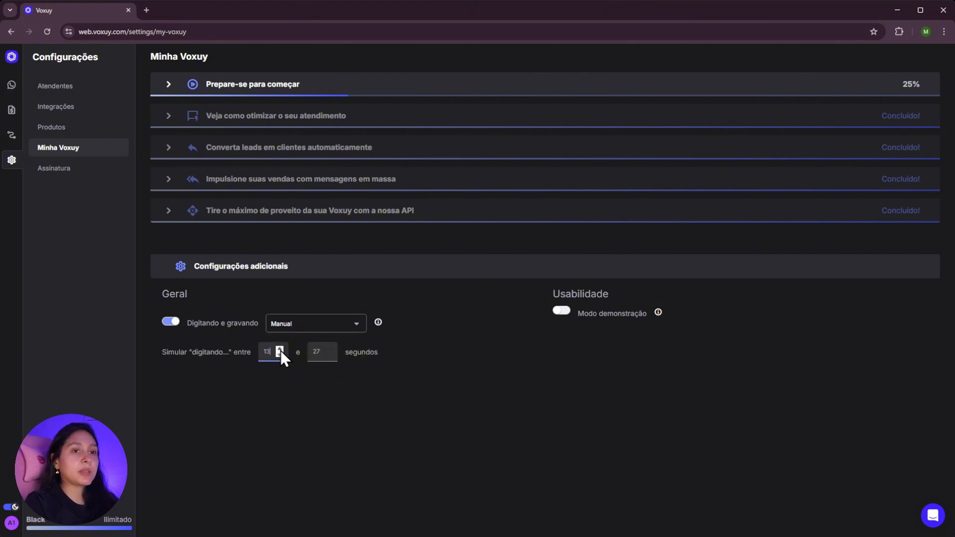
pyautogui.click(327, 357)
pyautogui.click(327, 356)
pyautogui.click(327, 356)
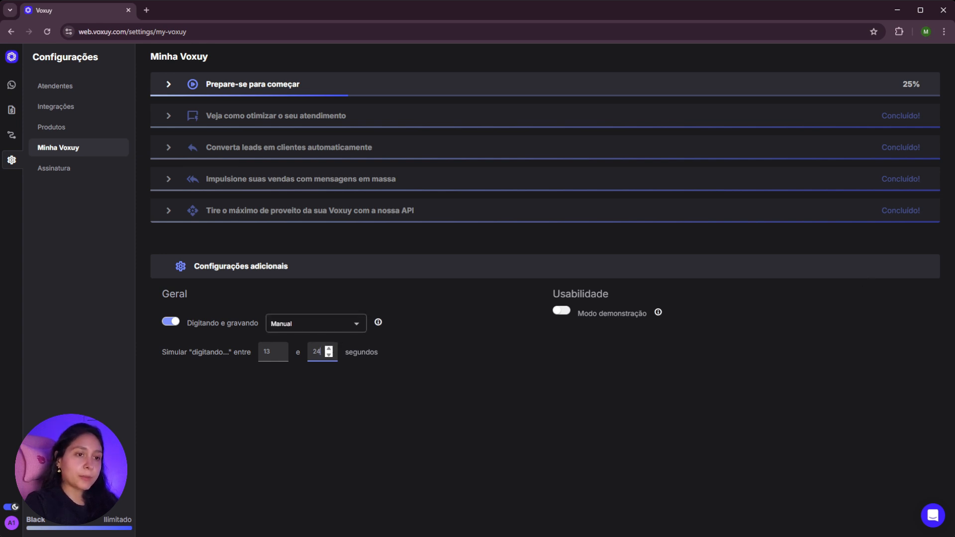
# Return to the Pix Gerado conversion funnel and remove the simulated "Digitando..." time from its Saudação message
pyautogui.click(11, 136)
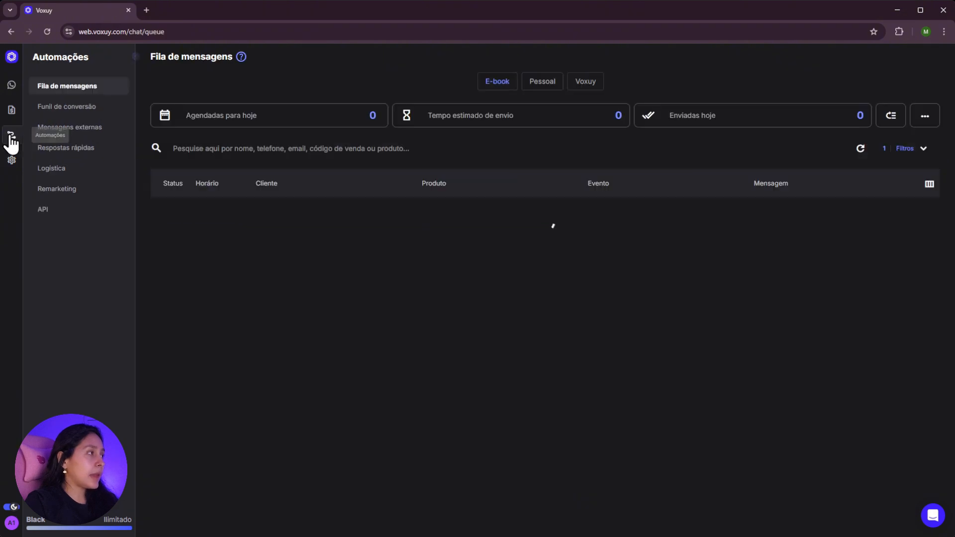
pyautogui.click(92, 106)
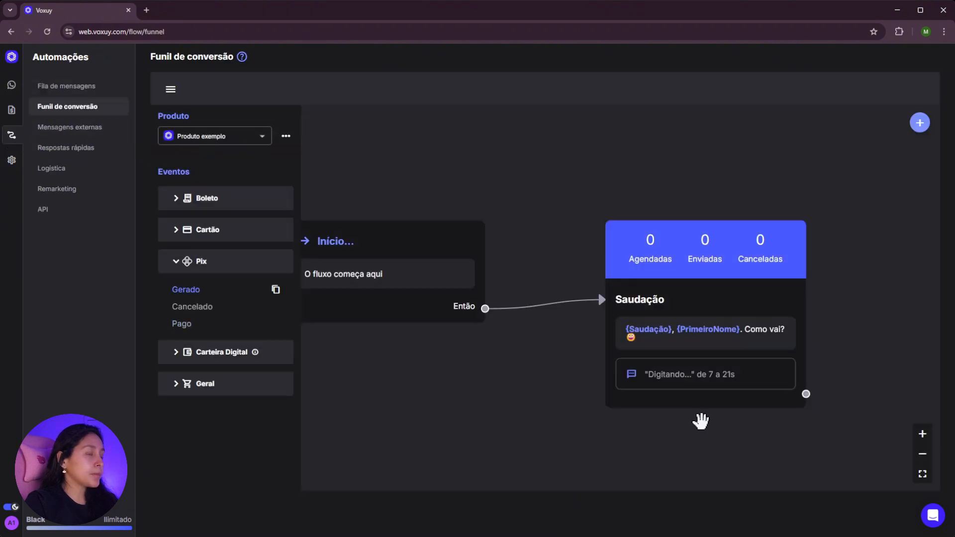
pyautogui.click(788, 331)
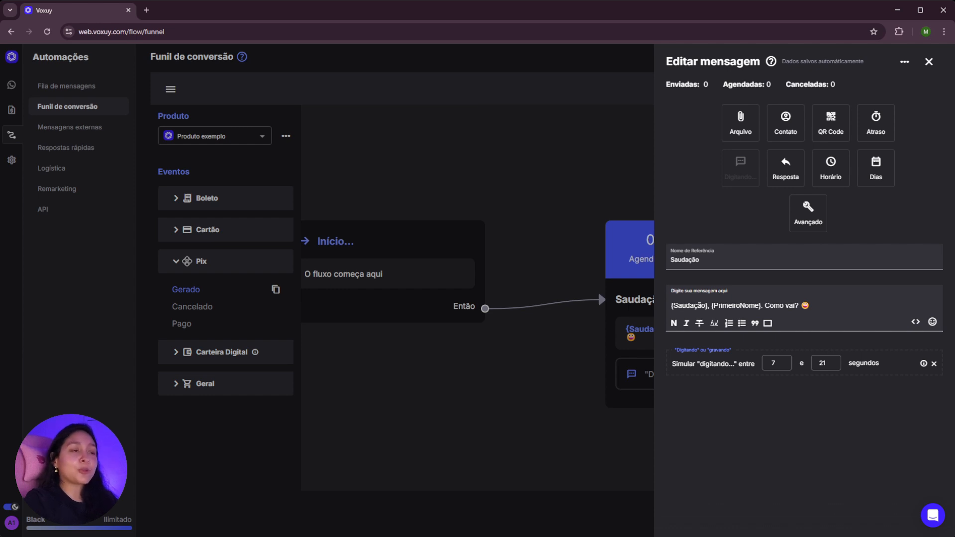
pyautogui.click(572, 427)
pyautogui.moveTo(870, 317); pyautogui.dragTo(764, 285)
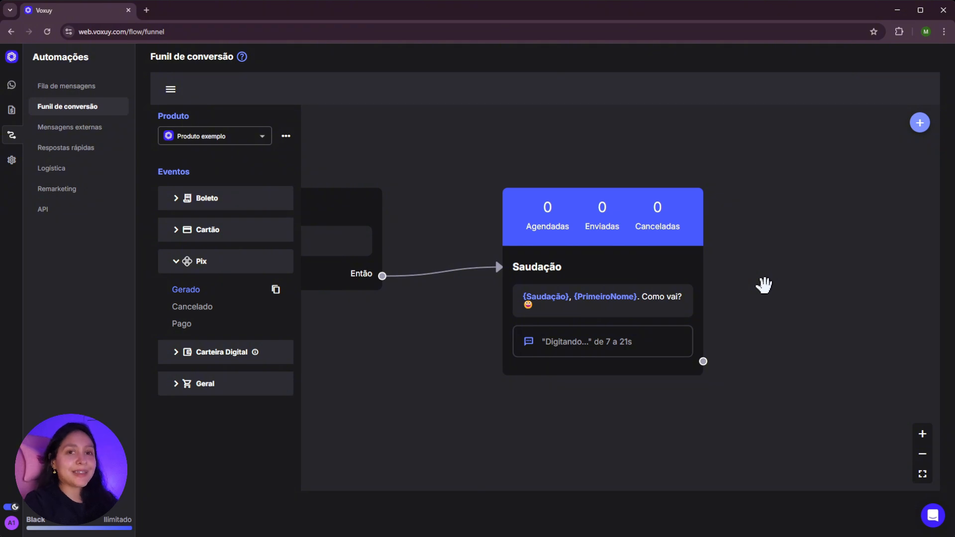
pyautogui.click(673, 273)
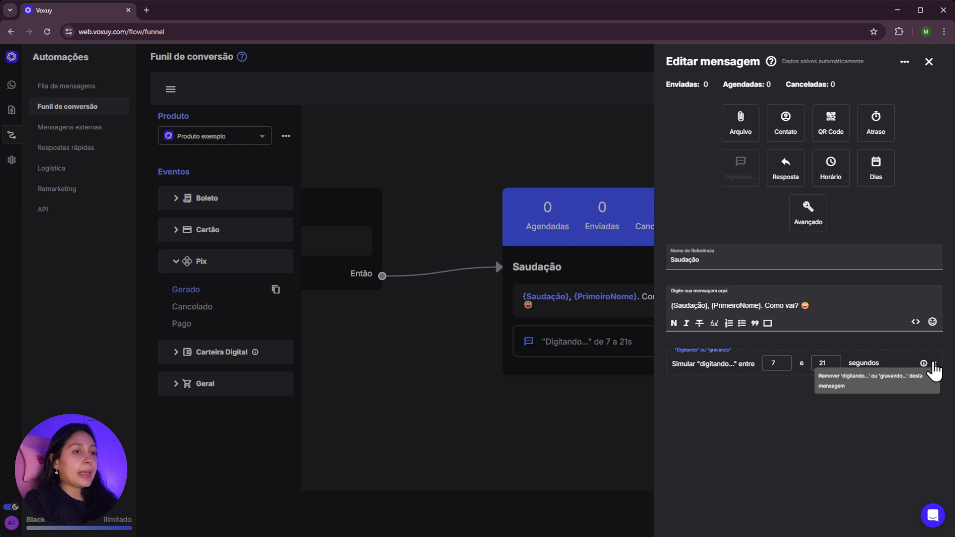
pyautogui.click(935, 363)
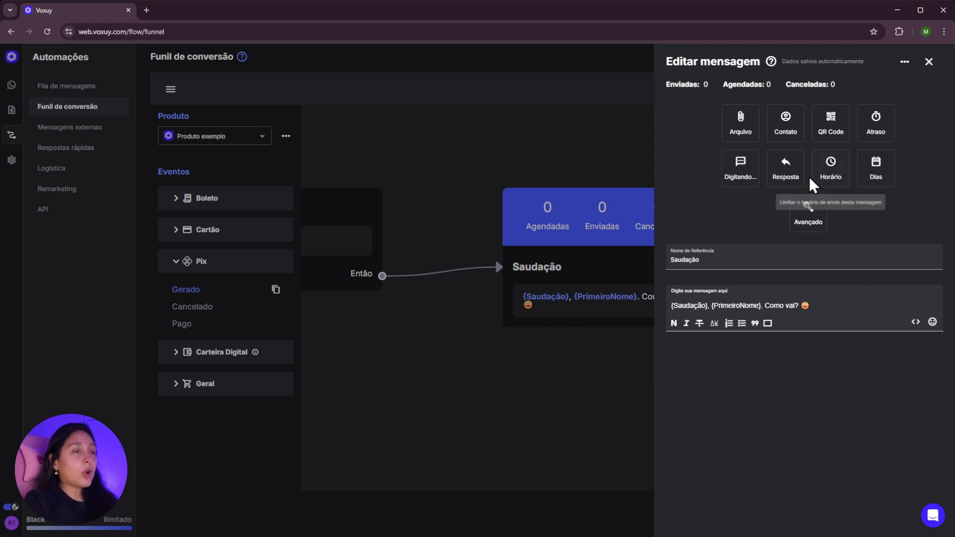
pyautogui.click(499, 375)
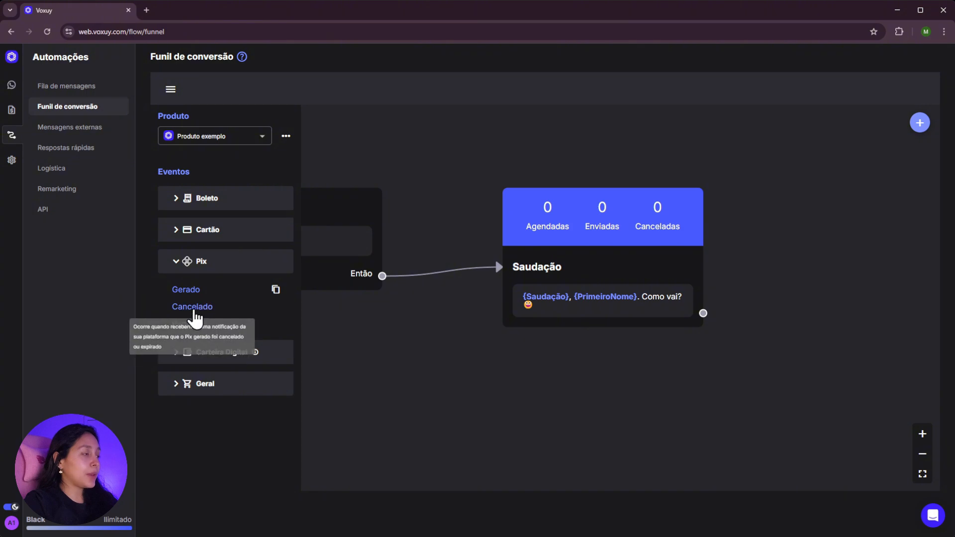
# Open the Pix Pago flow of the Produto exemplo funnel and view its overall message structure
pyautogui.click(186, 323)
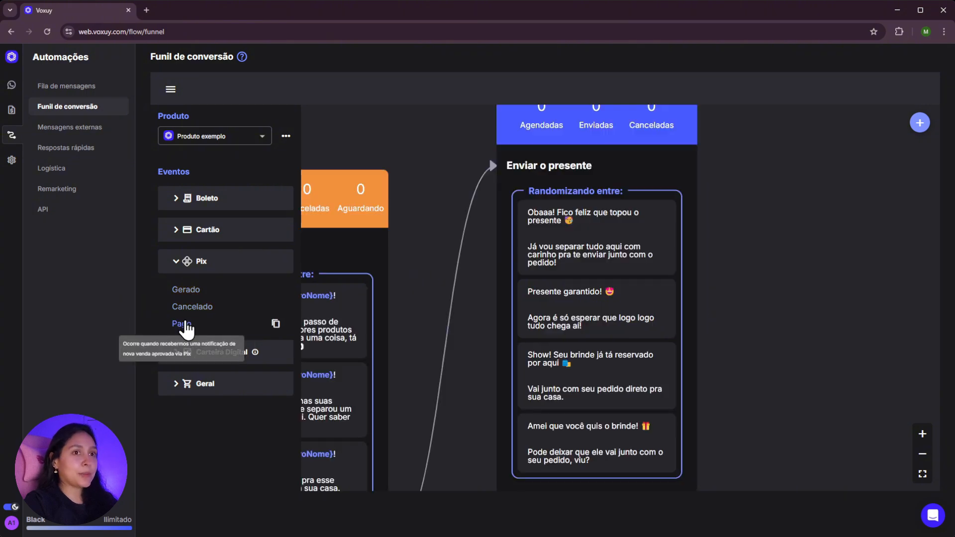
pyautogui.moveTo(836, 382); pyautogui.dragTo(929, 363)
pyautogui.scroll(-6, 930, 362)
pyautogui.moveTo(548, 393); pyautogui.dragTo(604, 415)
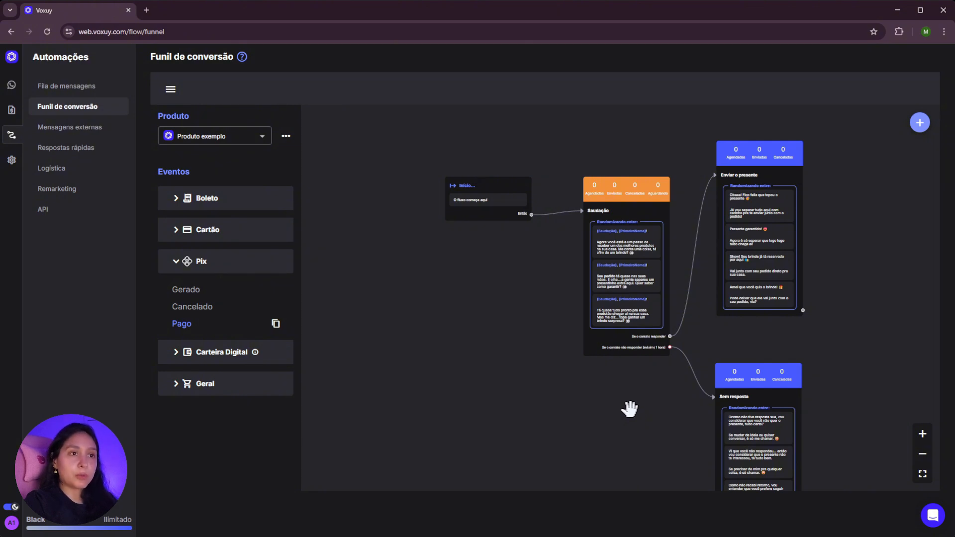
pyautogui.moveTo(652, 400); pyautogui.dragTo(627, 407)
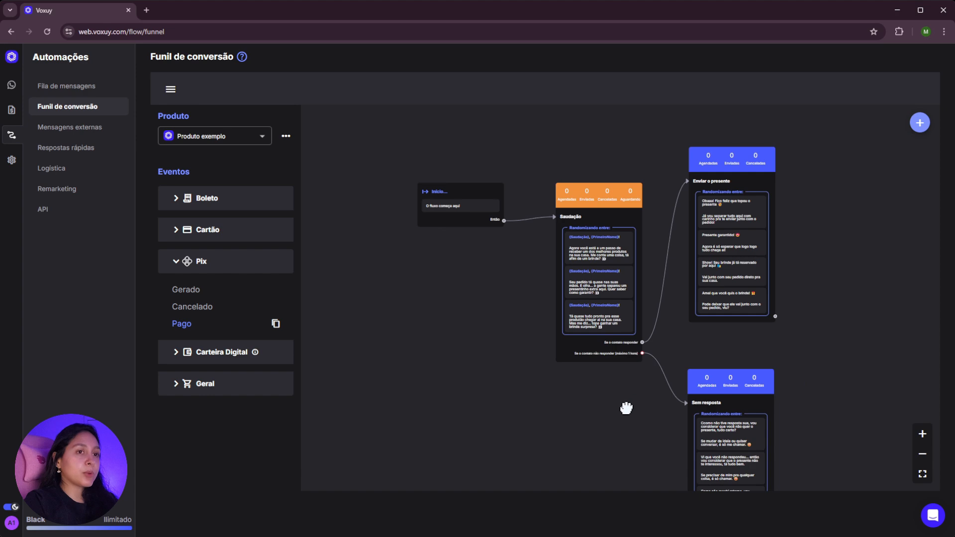
# Review the Resposta waiting time and its unit options in the Saudação message of the Pix Pago flow
pyautogui.moveTo(625, 211)
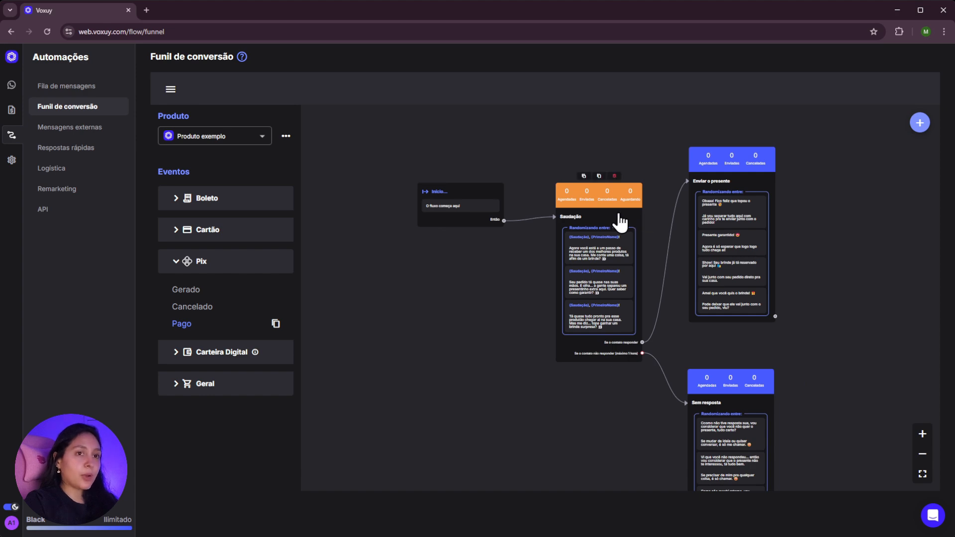
pyautogui.click(622, 219)
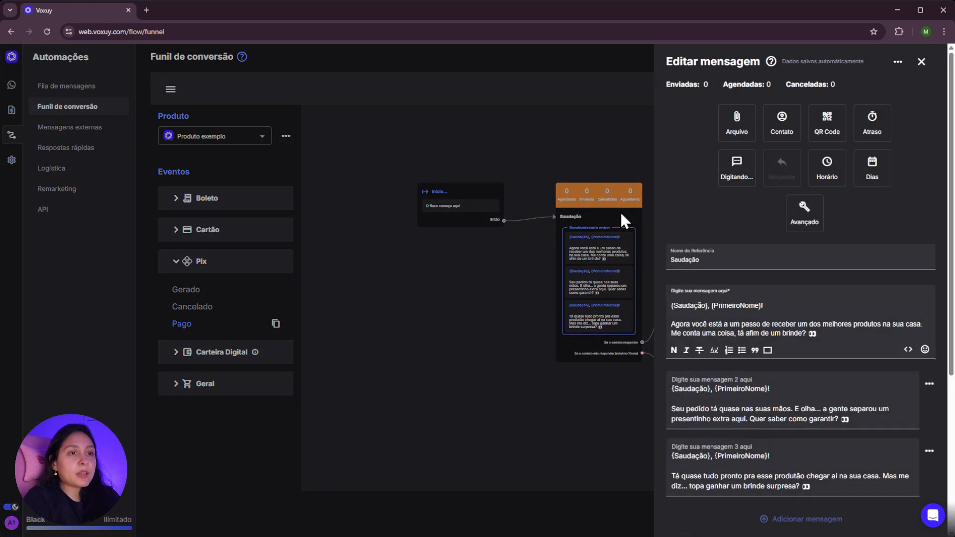
pyautogui.scroll(-5, 772, 369)
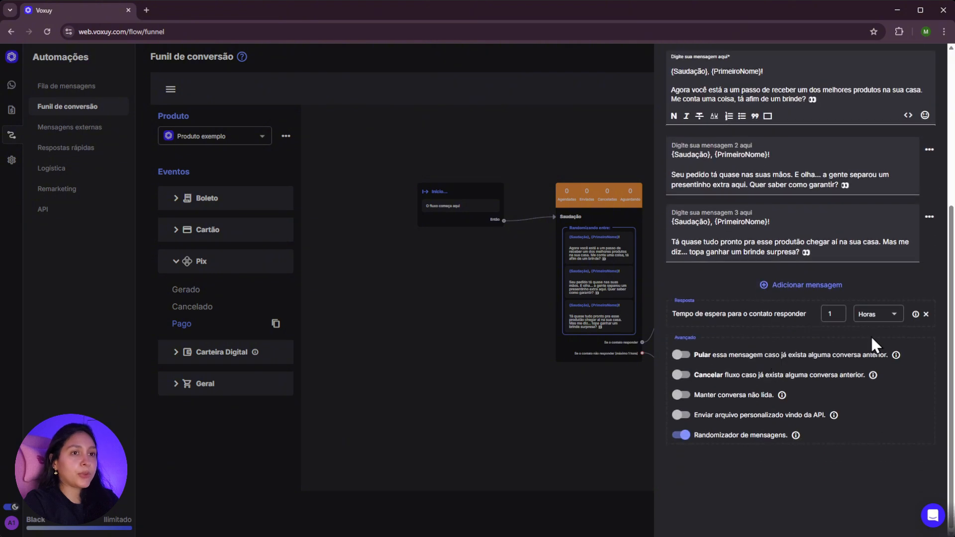
pyautogui.click(888, 315)
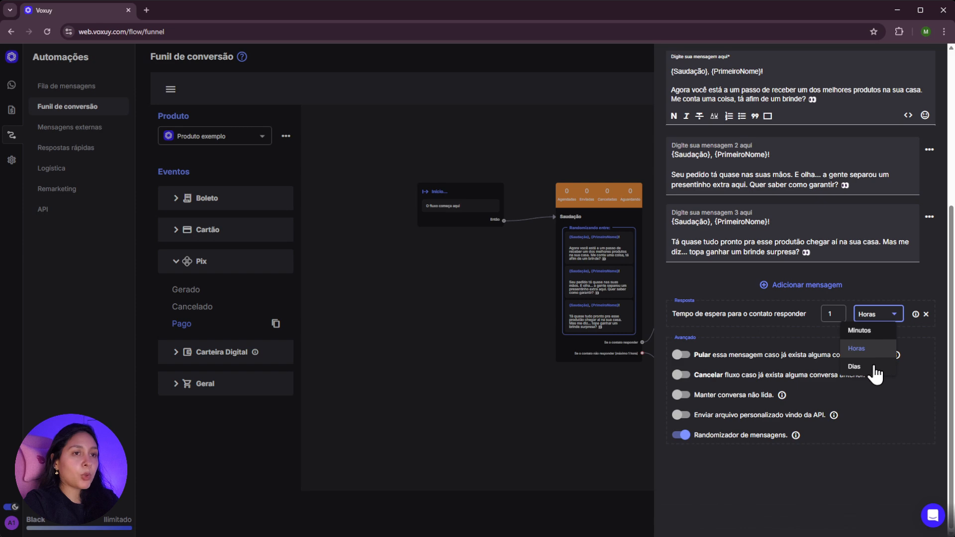
pyautogui.click(798, 333)
pyautogui.scroll(5, 763, 359)
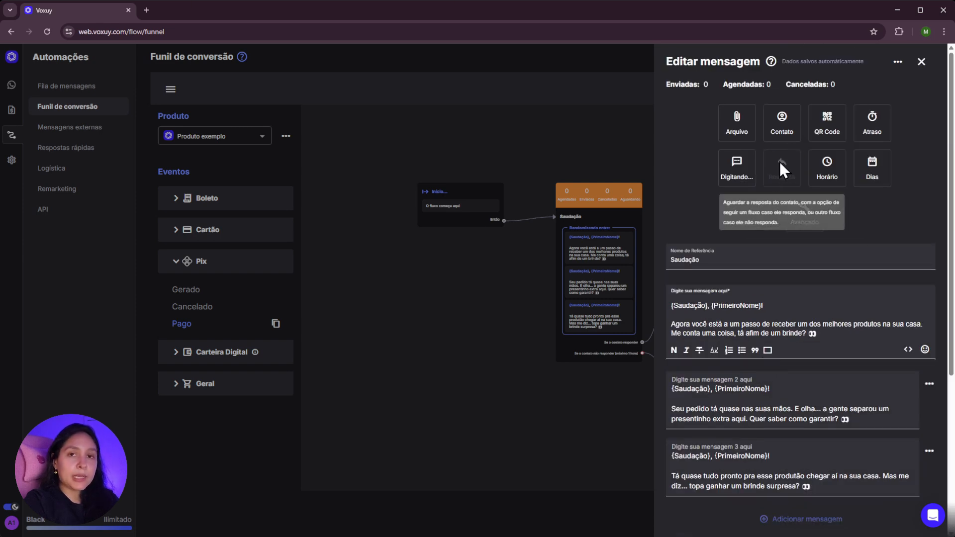
pyautogui.scroll(-5, 787, 298)
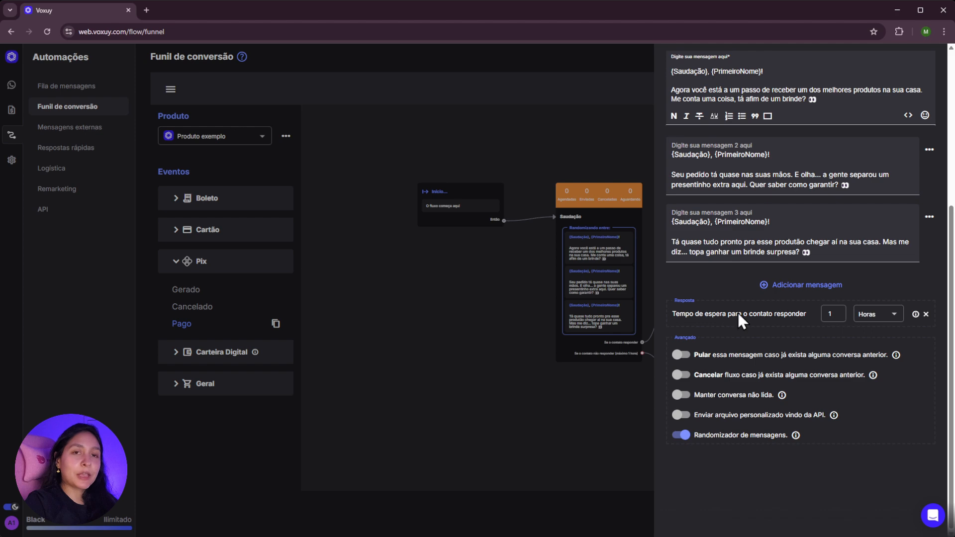
pyautogui.click(520, 416)
# Examine the "Se o contato responder" branch from Saudação to the Enviar o presente message
pyautogui.moveTo(619, 407); pyautogui.dragTo(589, 405)
pyautogui.scroll(2, 589, 405)
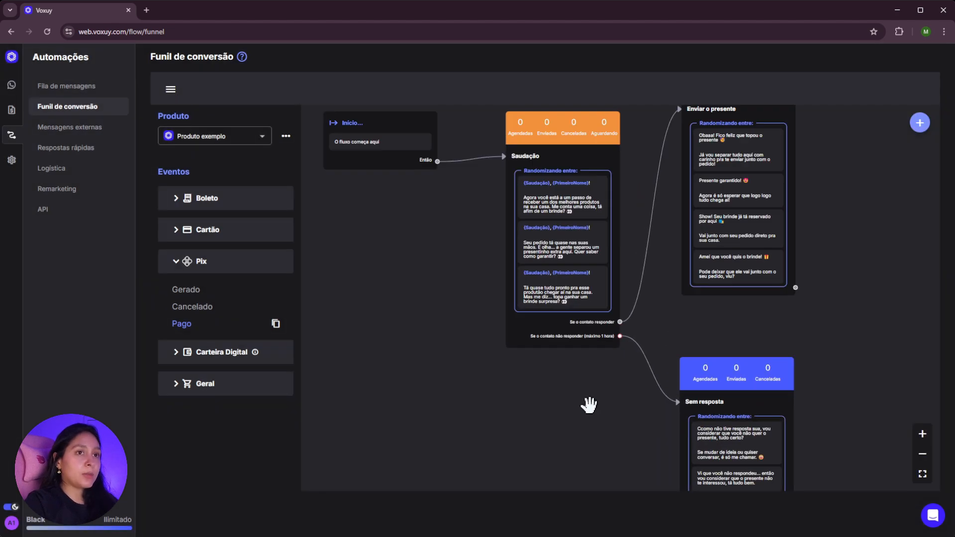
pyautogui.scroll(1, 589, 405)
pyautogui.moveTo(594, 366); pyautogui.dragTo(576, 425)
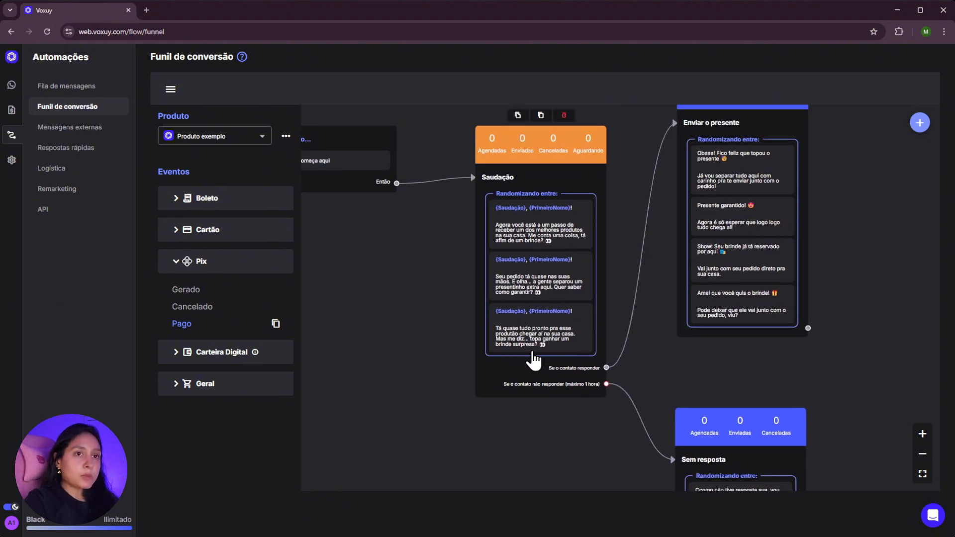
pyautogui.moveTo(631, 352)
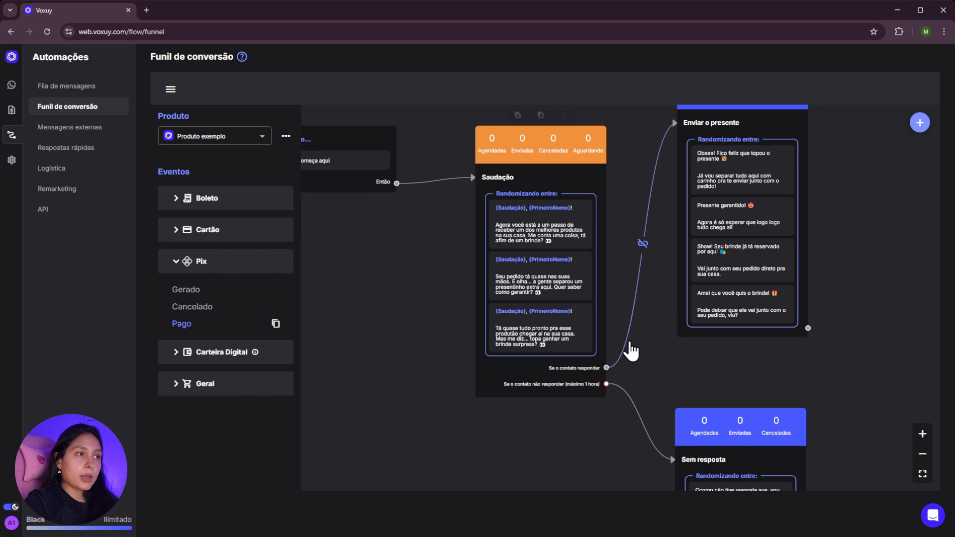
pyautogui.scroll(2, 604, 388)
pyautogui.moveTo(688, 345); pyautogui.dragTo(644, 456)
pyautogui.moveTo(656, 287); pyautogui.dragTo(602, 402)
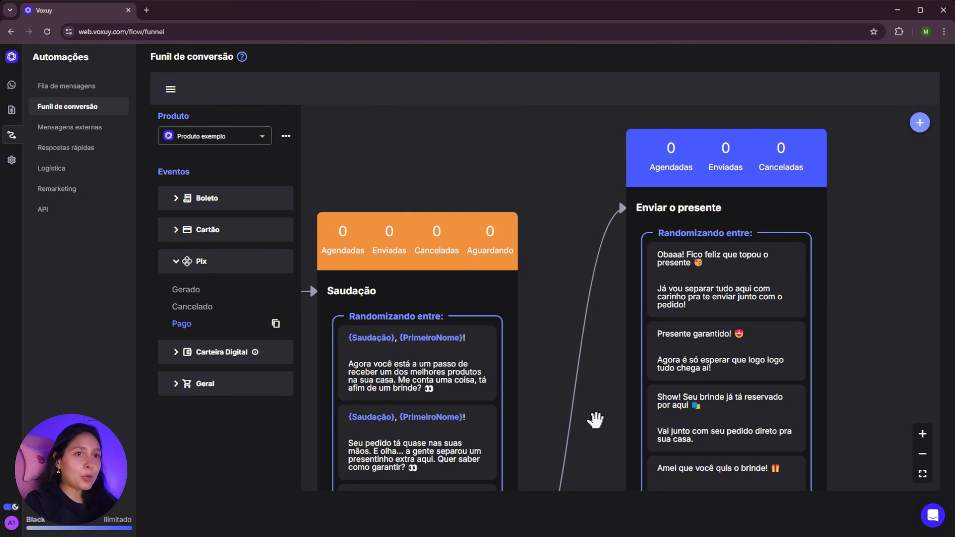
# Examine the "Se o contato não responder" branch and the randomised texts of the Sem resposta message
pyautogui.moveTo(596, 423); pyautogui.dragTo(635, 203)
pyautogui.moveTo(629, 343); pyautogui.dragTo(642, 243)
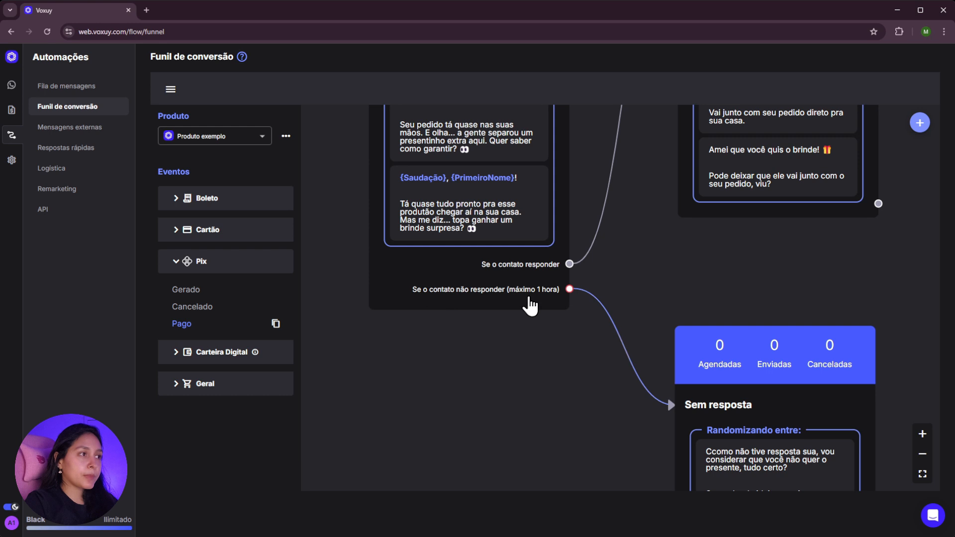
pyautogui.moveTo(628, 438); pyautogui.dragTo(594, 324)
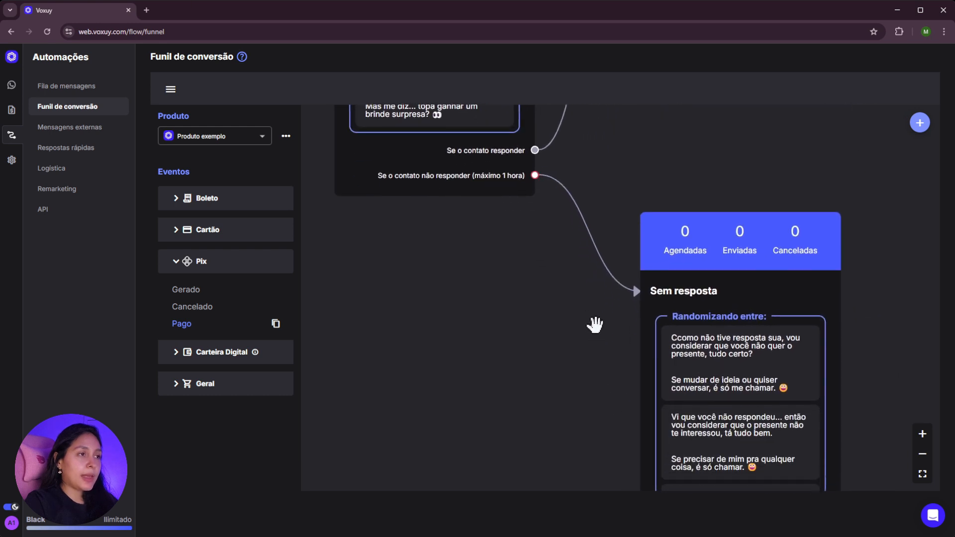
pyautogui.moveTo(532, 324); pyautogui.dragTo(605, 432)
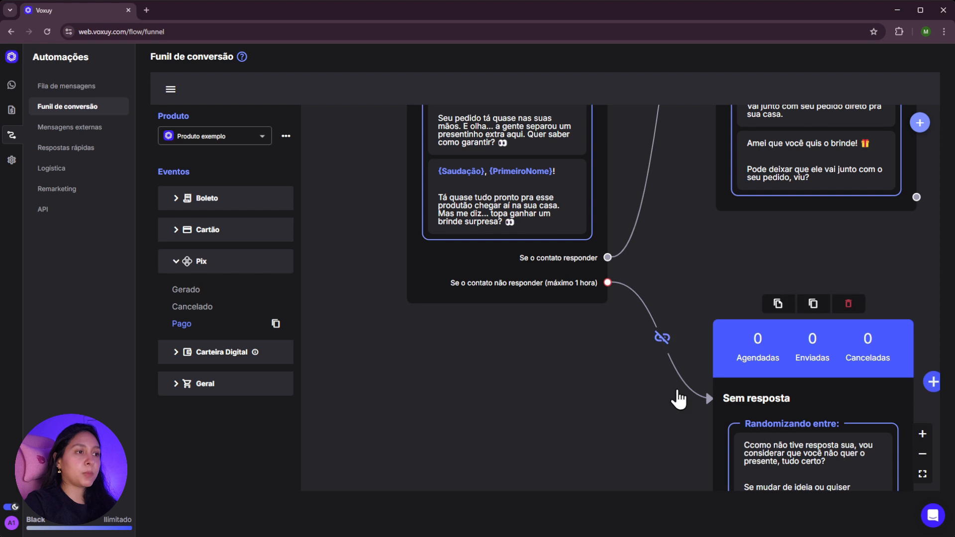
pyautogui.moveTo(656, 445); pyautogui.dragTo(582, 320)
pyautogui.moveTo(596, 382); pyautogui.dragTo(565, 330)
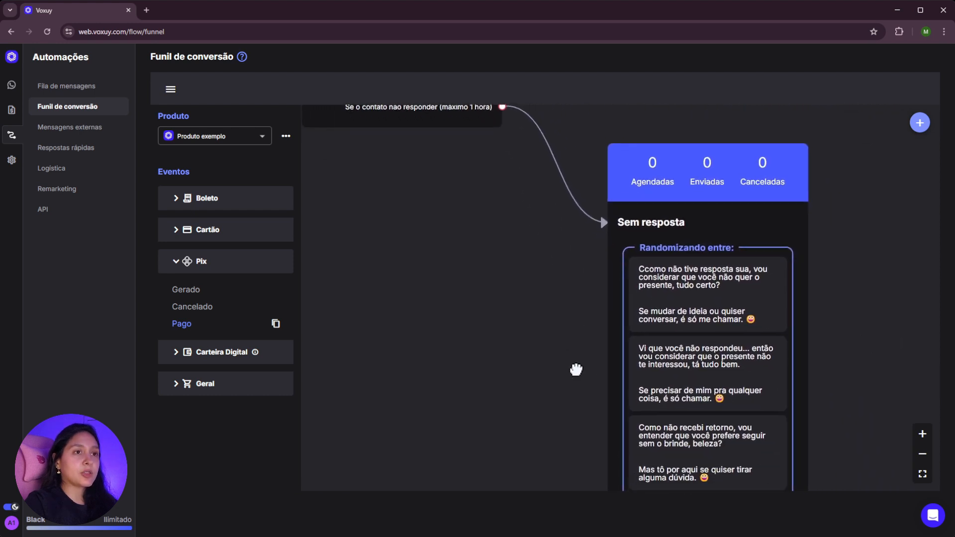
pyautogui.moveTo(576, 369); pyautogui.dragTo(533, 307)
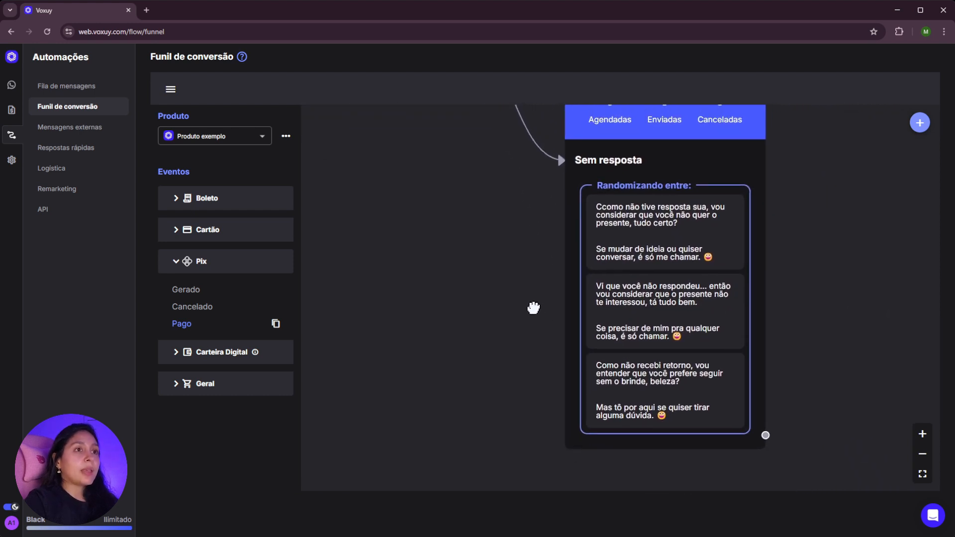
pyautogui.moveTo(484, 202); pyautogui.dragTo(524, 289)
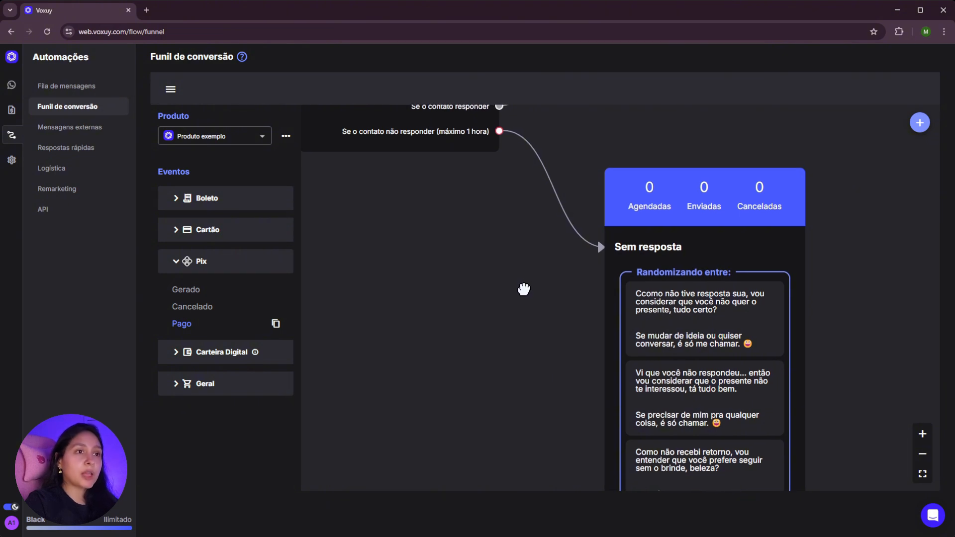
pyautogui.moveTo(523, 289); pyautogui.dragTo(531, 333)
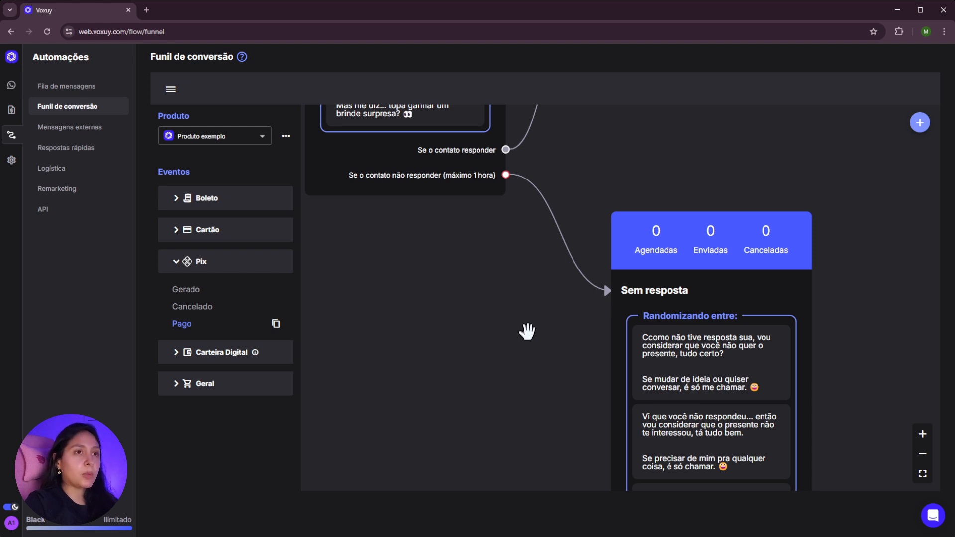
pyautogui.moveTo(512, 286); pyautogui.dragTo(555, 388)
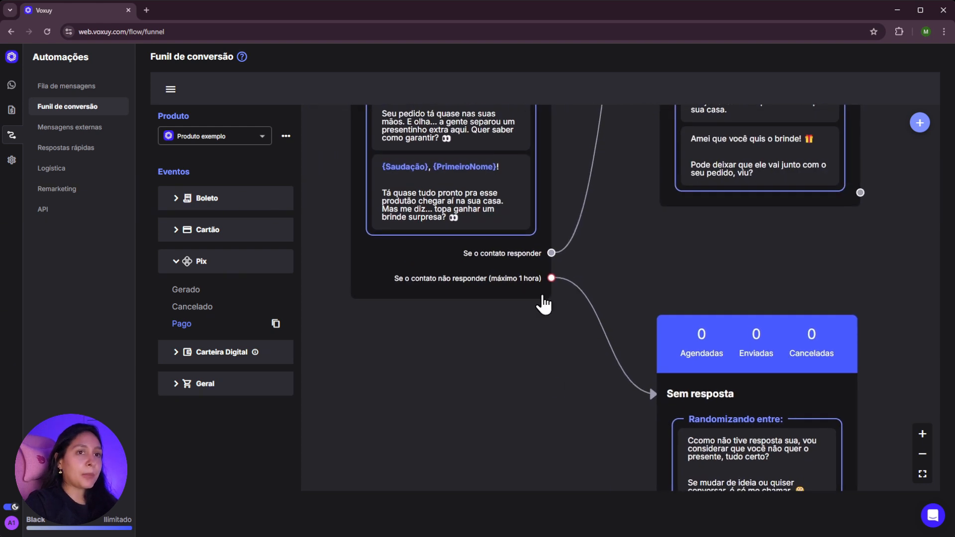
# Remove the connection between the "Se o contato não responder" output of Saudação and the Sem resposta message
pyautogui.moveTo(605, 334)
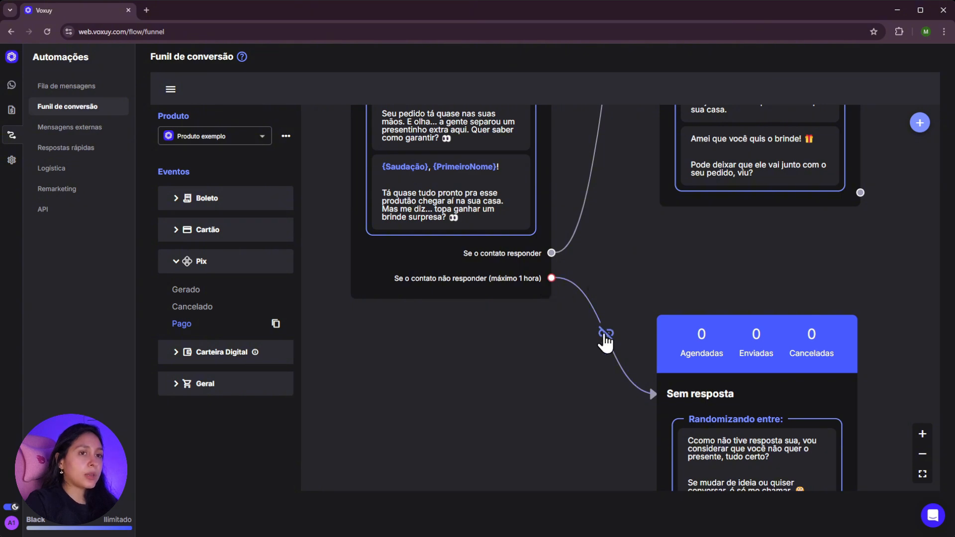
pyautogui.click(606, 335)
pyautogui.scroll(3, 607, 318)
pyautogui.moveTo(688, 330); pyautogui.dragTo(711, 368)
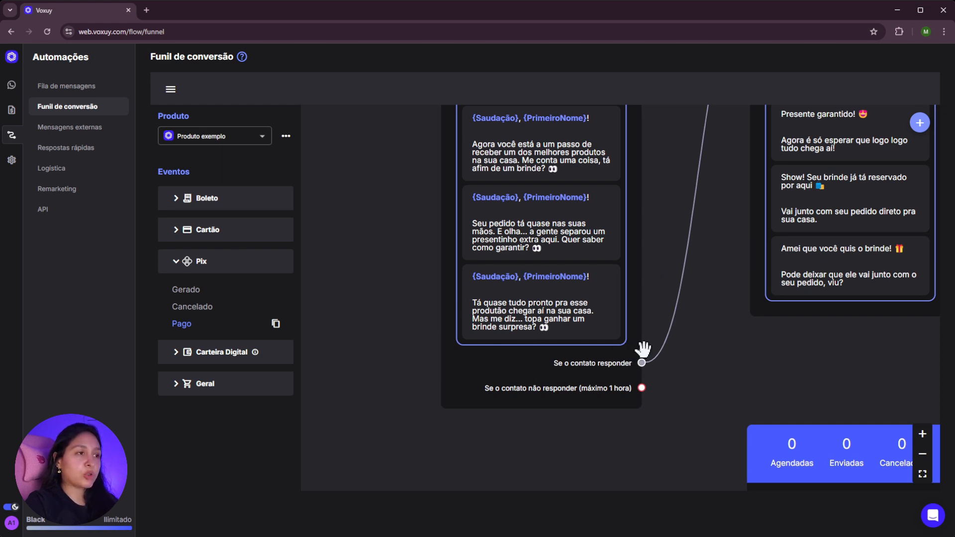
pyautogui.scroll(-2, 602, 426)
# Limit sending of the Pix Gerado flow's Saudação message to 09:00–18:00 on Seg, Ter, Qua, Qui and Sex
pyautogui.click(191, 307)
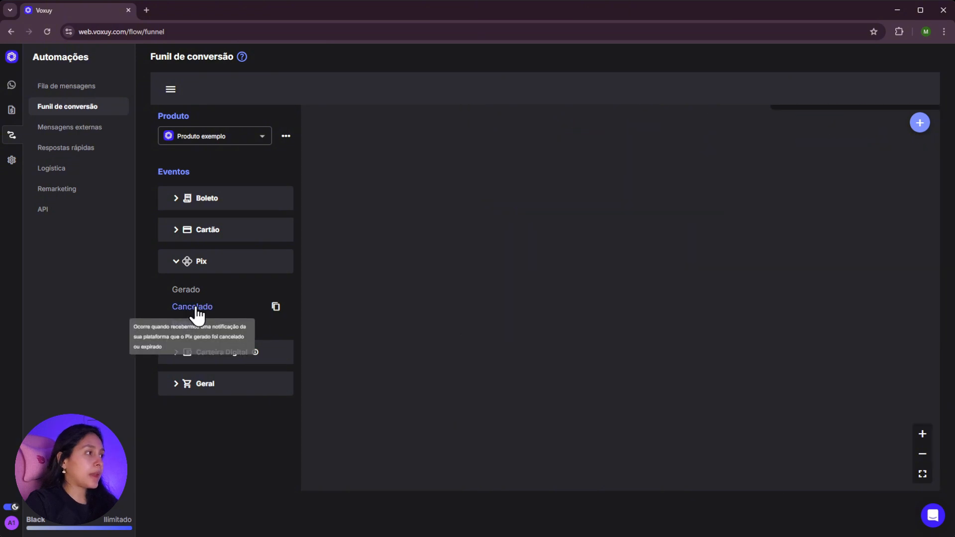
pyautogui.click(188, 291)
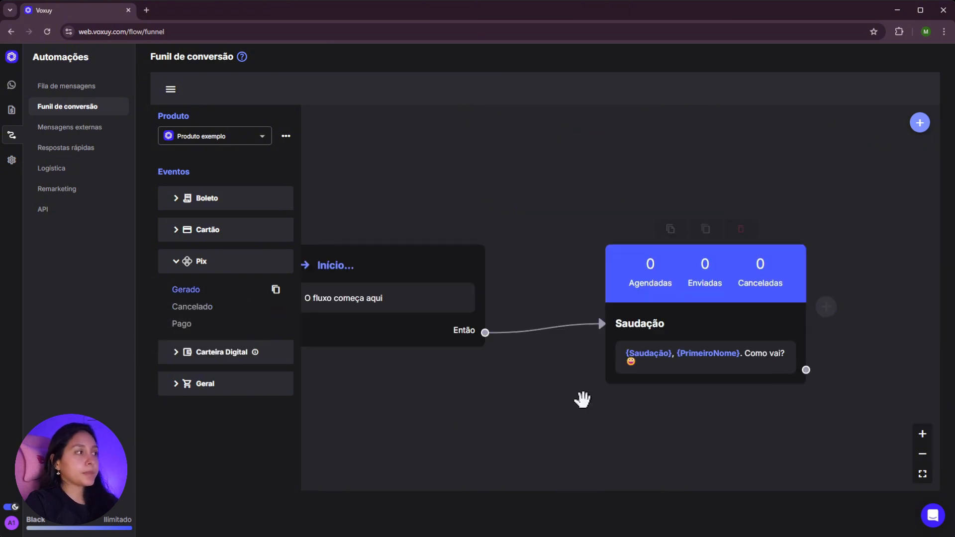
pyautogui.click(710, 299)
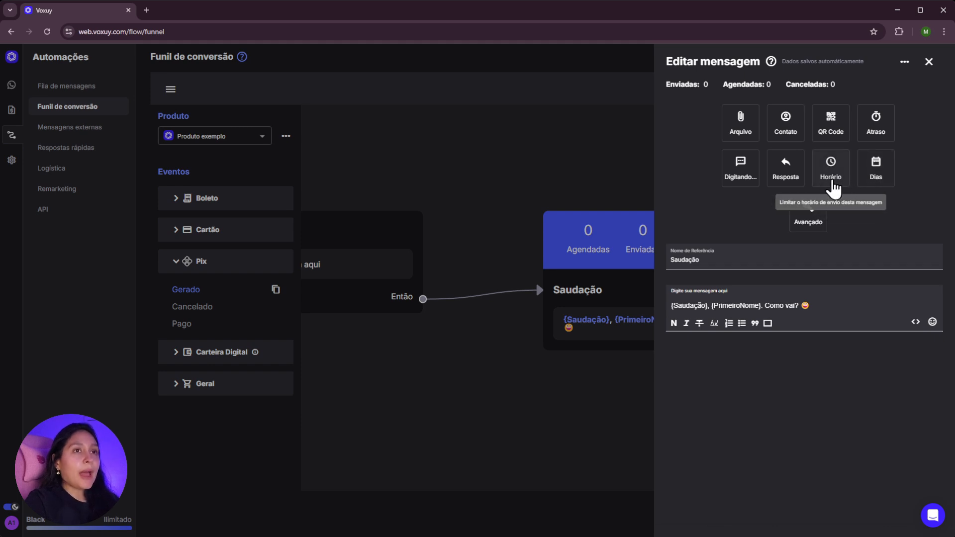
pyautogui.click(833, 188)
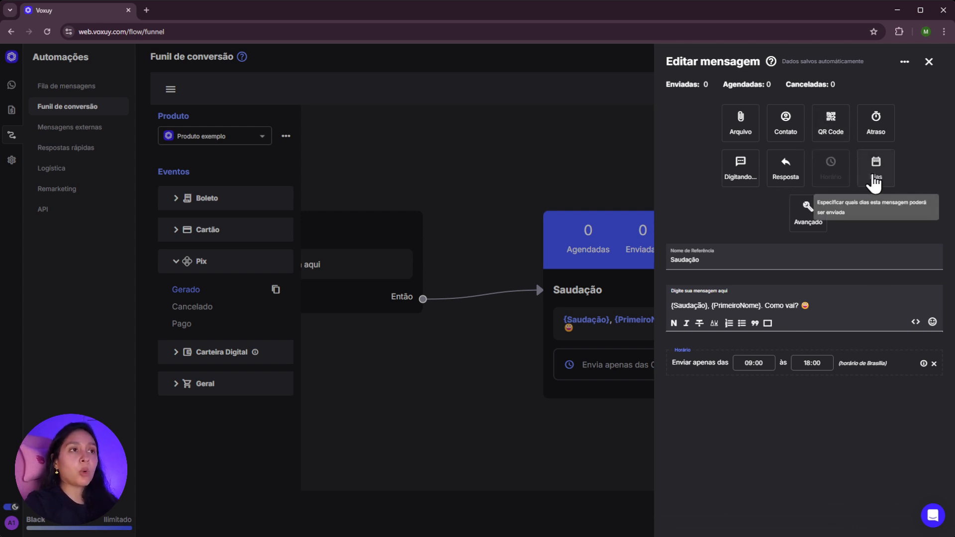
pyautogui.click(874, 180)
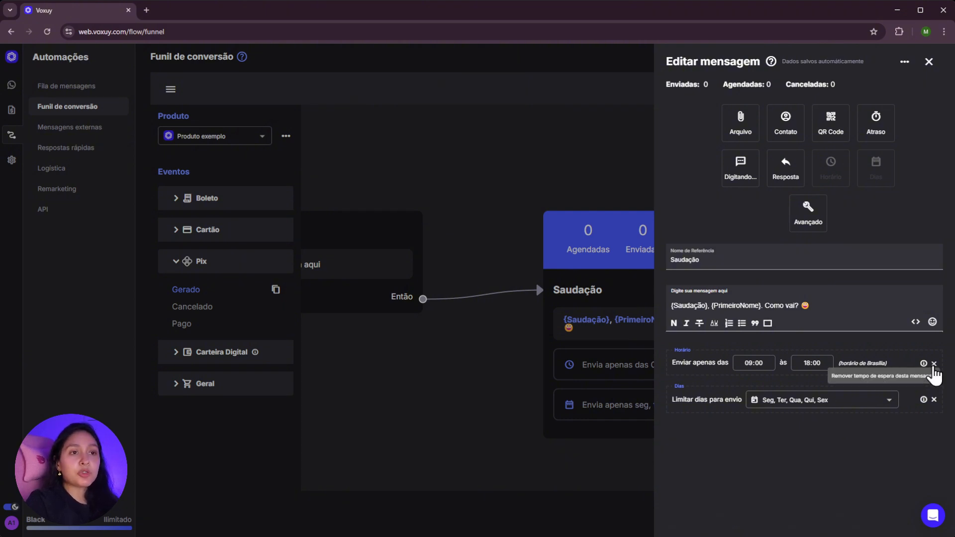
# Remove the Horário and Dias sending limits from the Saudação message and display its advanced settings
pyautogui.click(934, 364)
pyautogui.click(934, 365)
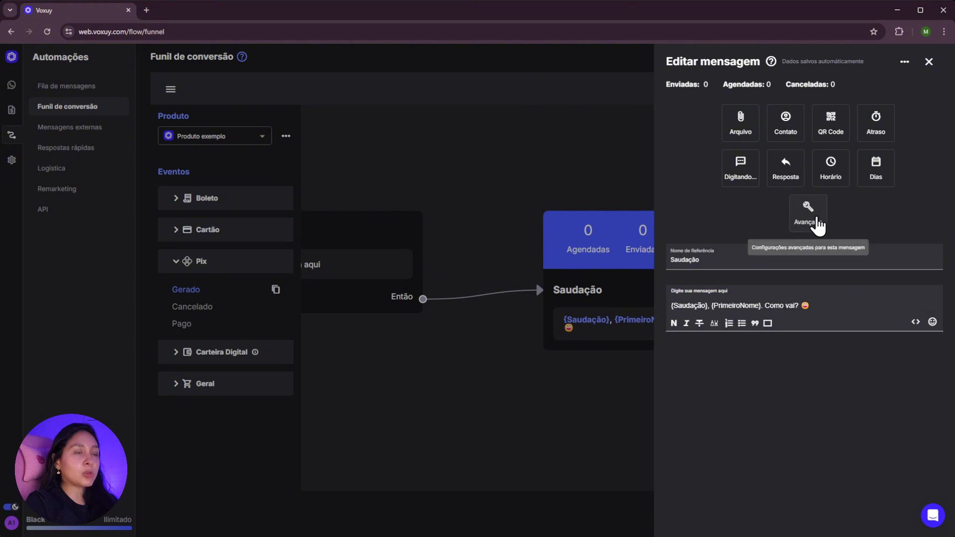
pyautogui.click(813, 222)
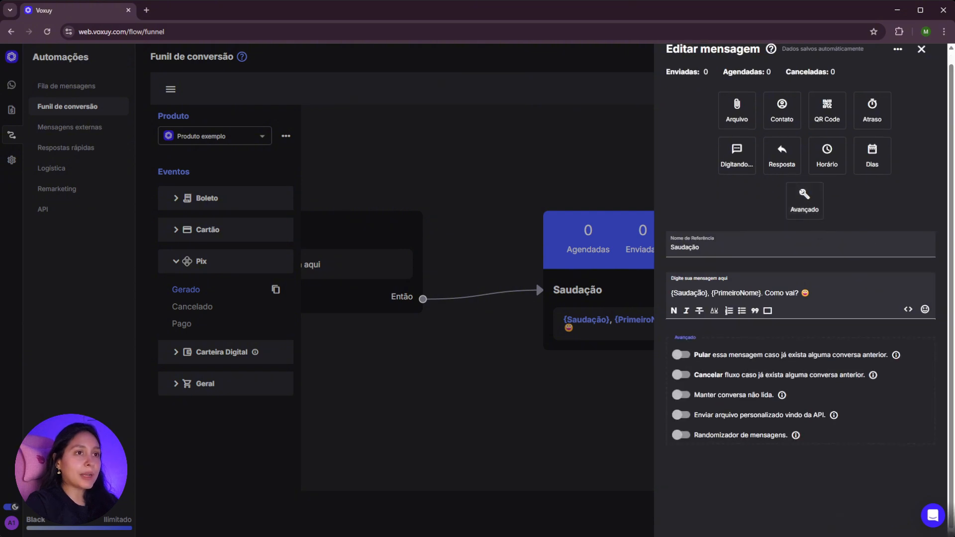
# Try the advanced options for skipping the message and cancelling the flow when a previous conversation exists, switching each on and off again
pyautogui.click(681, 355)
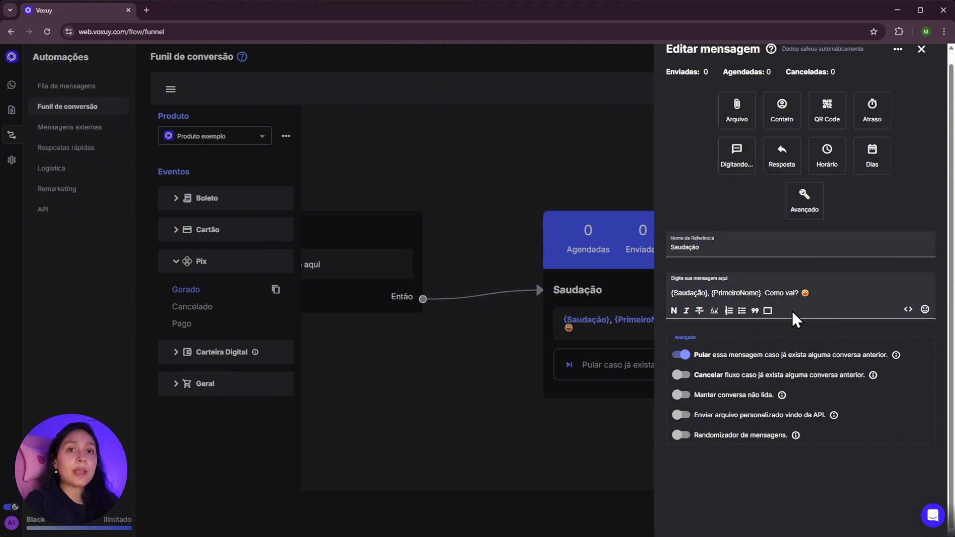
pyautogui.click(686, 355)
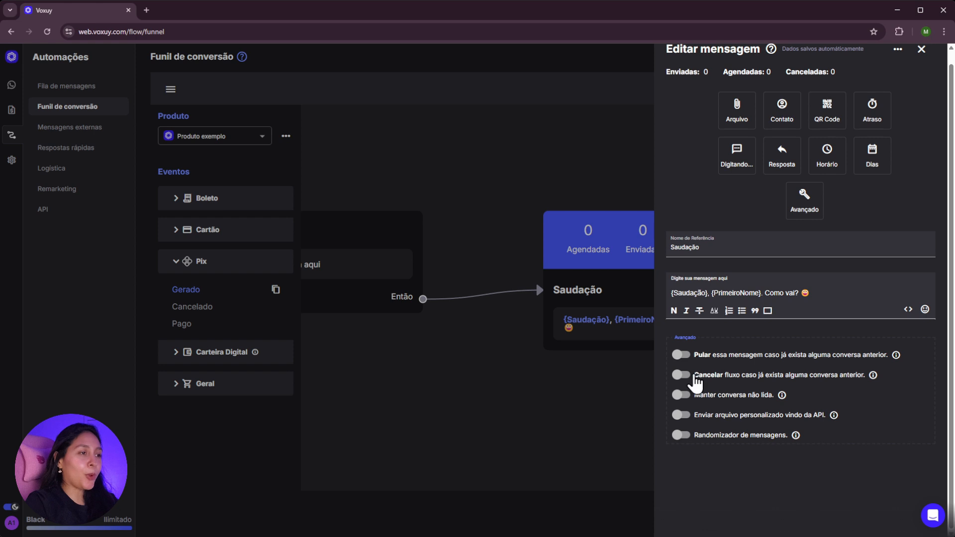
pyautogui.click(683, 377)
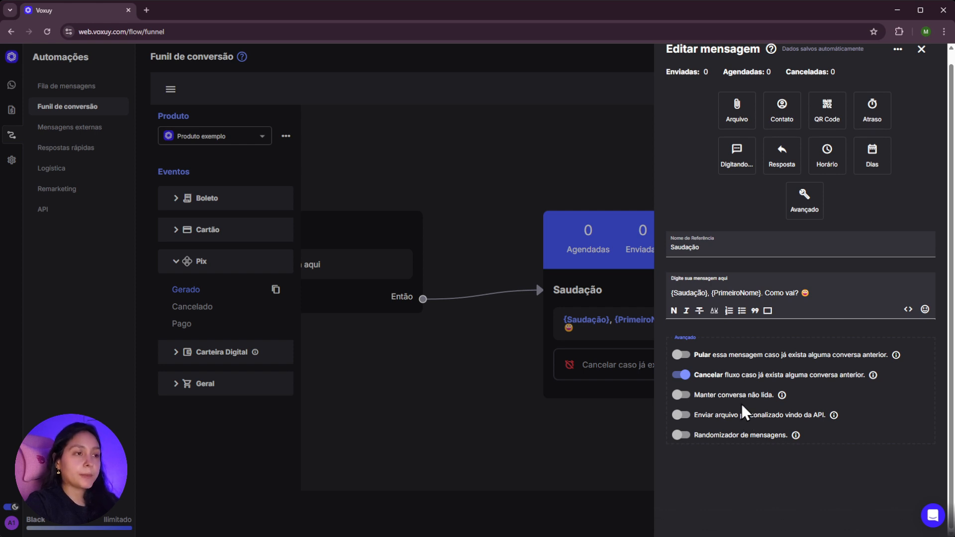
pyautogui.click(681, 374)
# Try the options for keeping the conversation unread and sending a custom file from the API, switching each on and off again
pyautogui.click(689, 398)
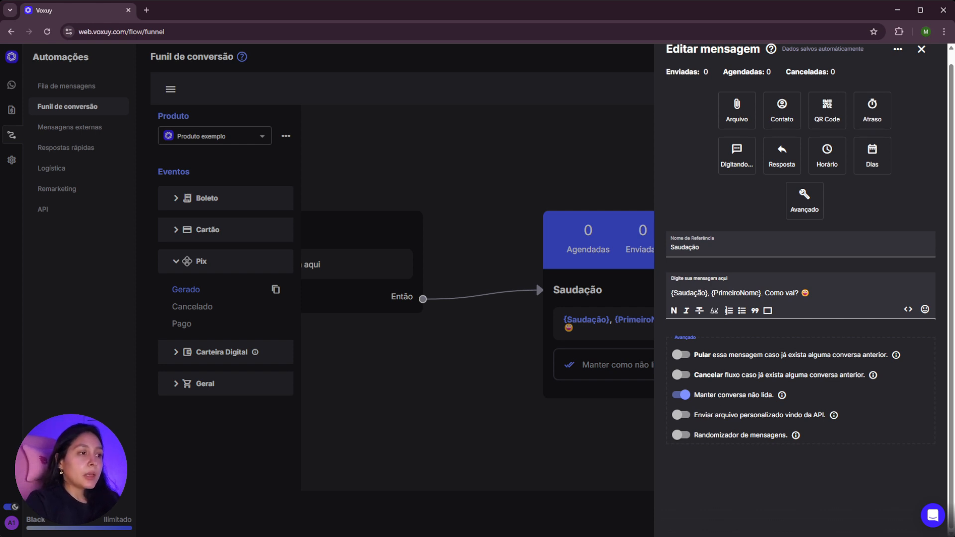
pyautogui.click(680, 394)
pyautogui.click(697, 418)
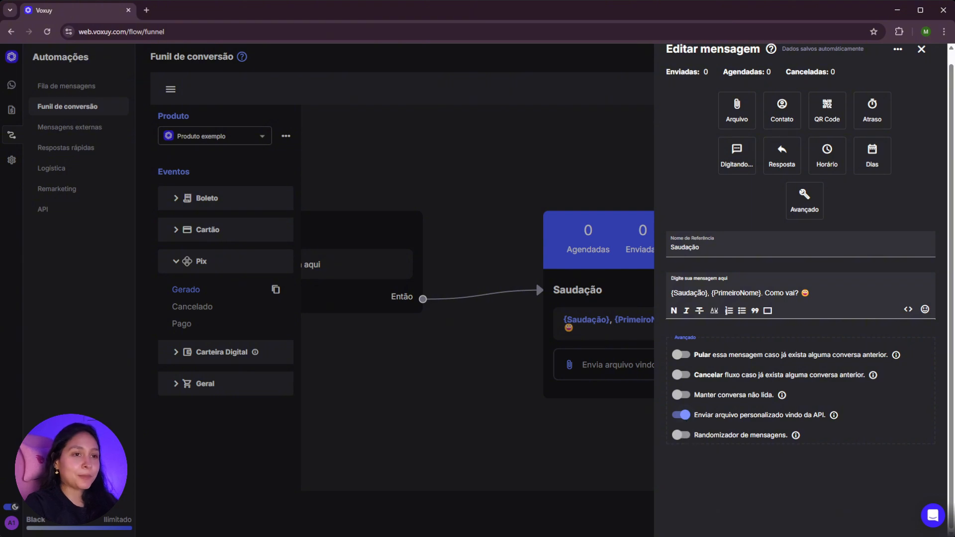
pyautogui.click(756, 416)
# Enable the message randomiser for Saudação and add empty variation fields for messages 3, 4 and 5
pyautogui.click(752, 436)
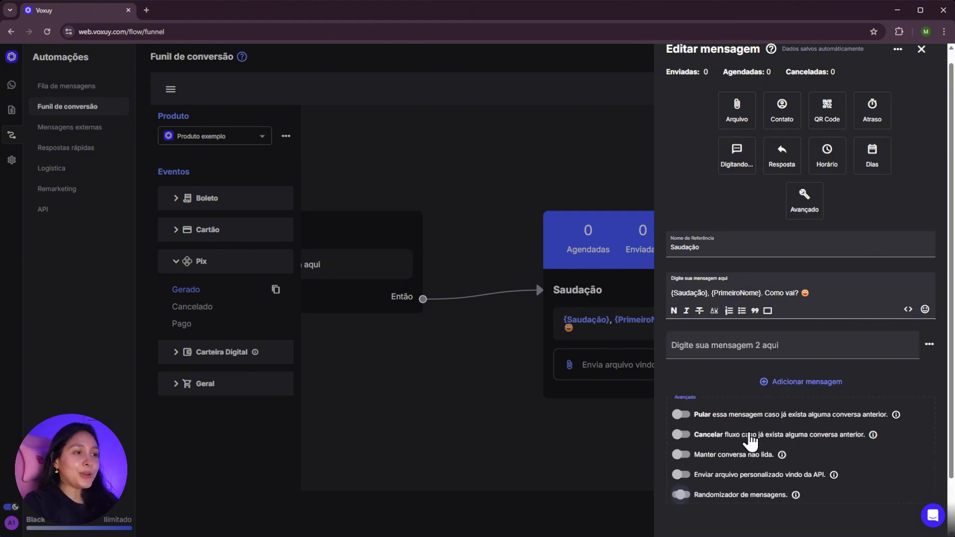
pyautogui.scroll(-1, 751, 441)
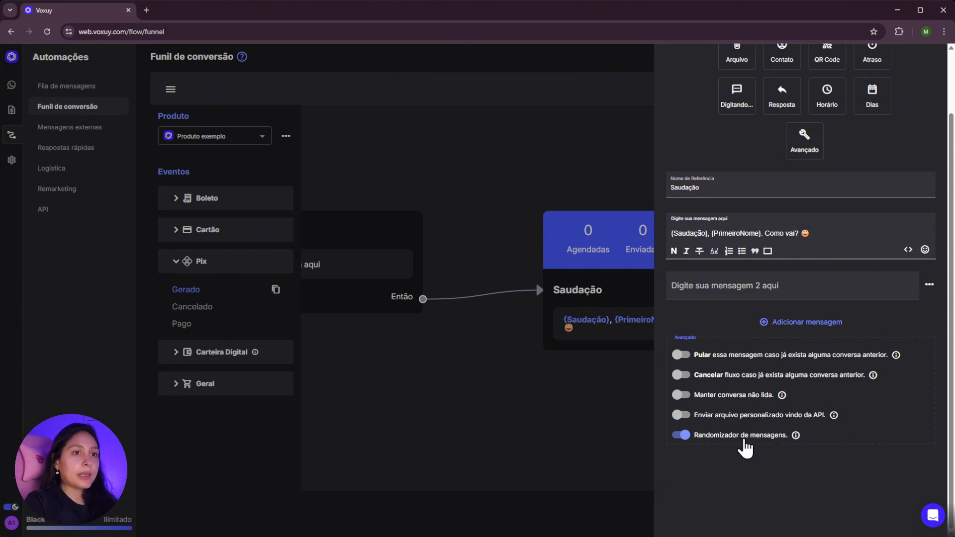
pyautogui.click(796, 321)
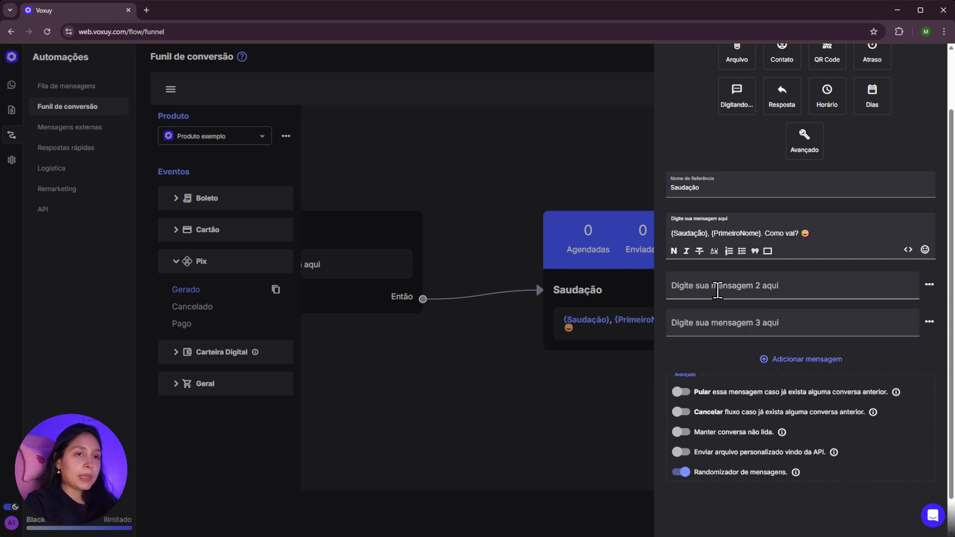
pyautogui.click(824, 369)
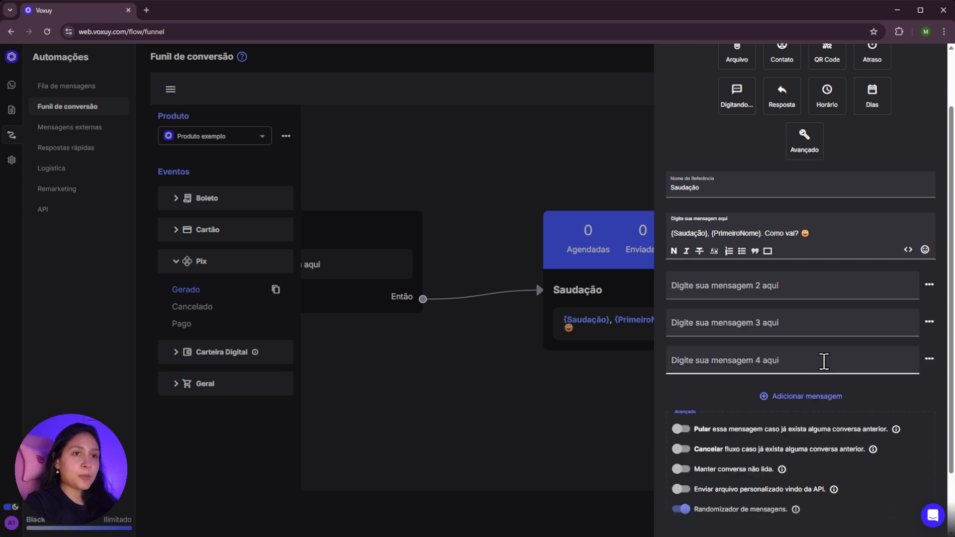
pyautogui.click(816, 406)
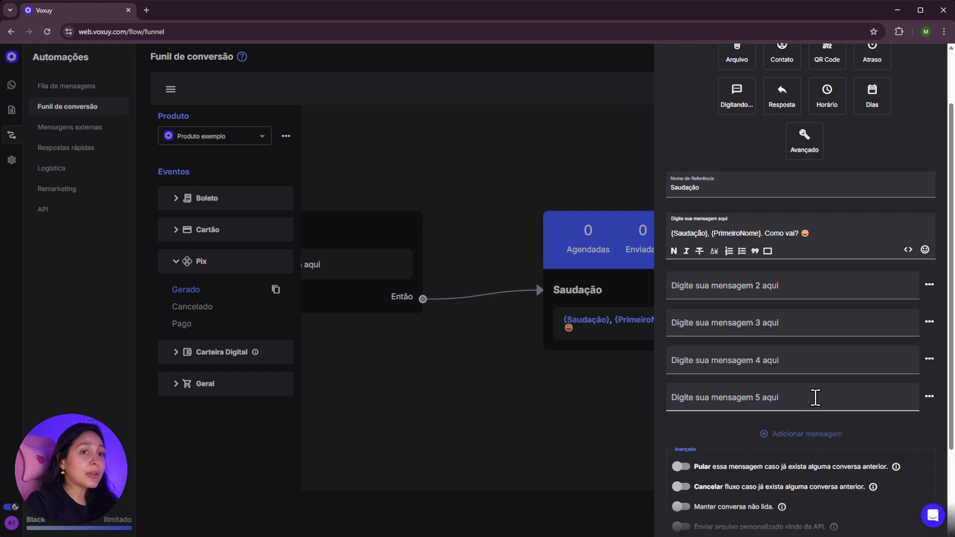